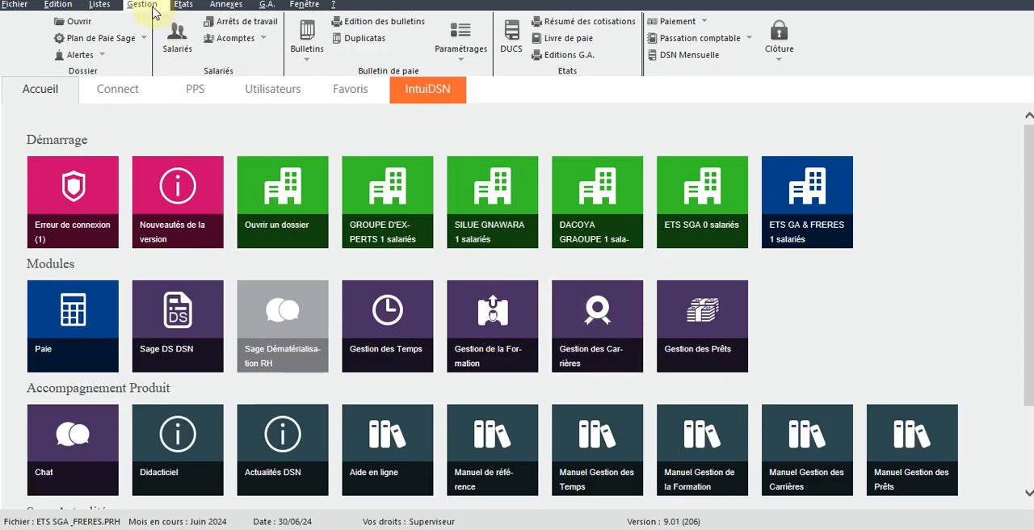
# Step: Open the listed employee's payslip from the employee records and display its pay items (Rubriques)
pyautogui.click(100, 5)
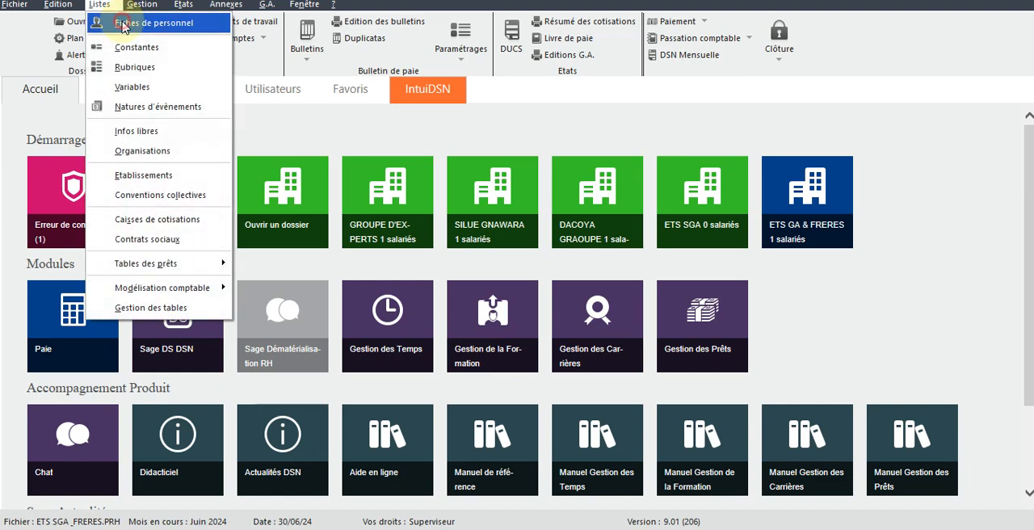
pyautogui.click(123, 24)
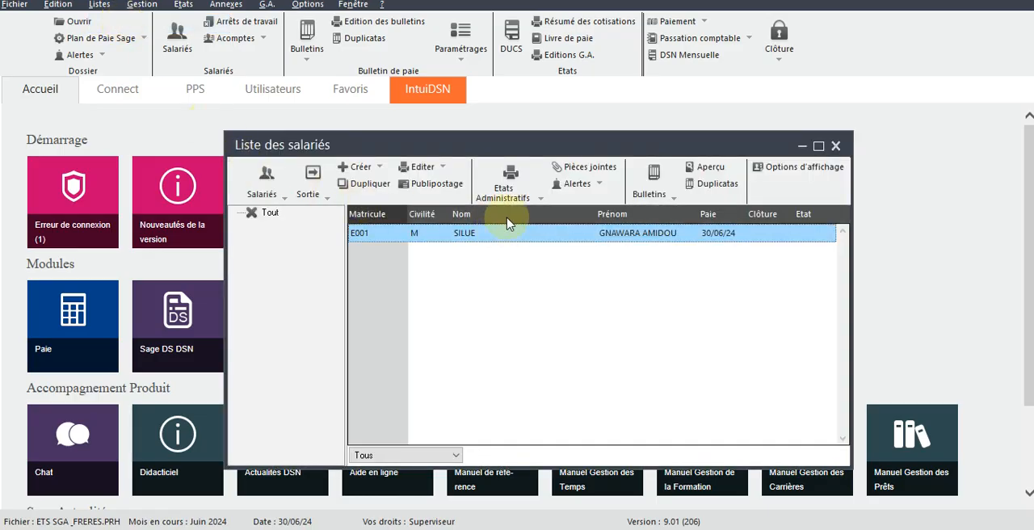
pyautogui.moveTo(520, 143); pyautogui.dragTo(595, 130)
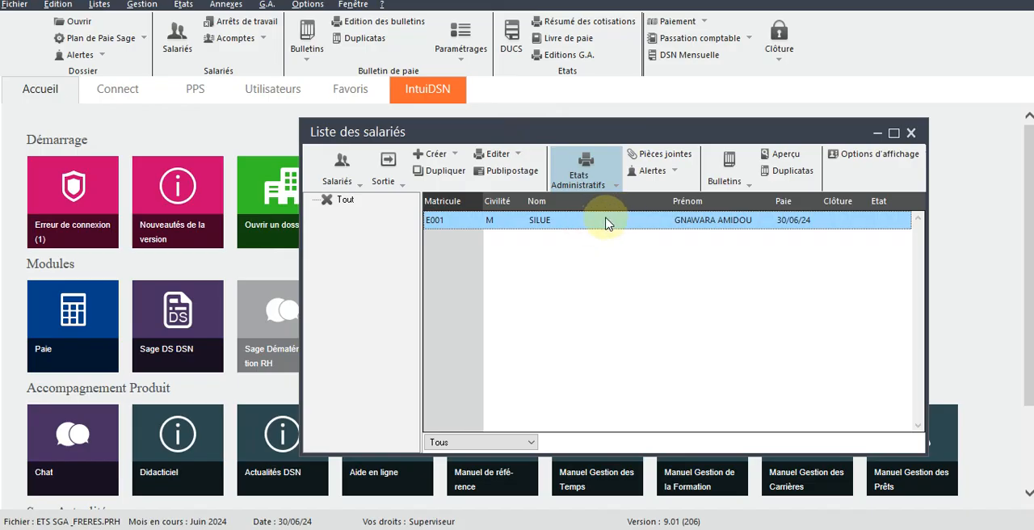
pyautogui.click(725, 179)
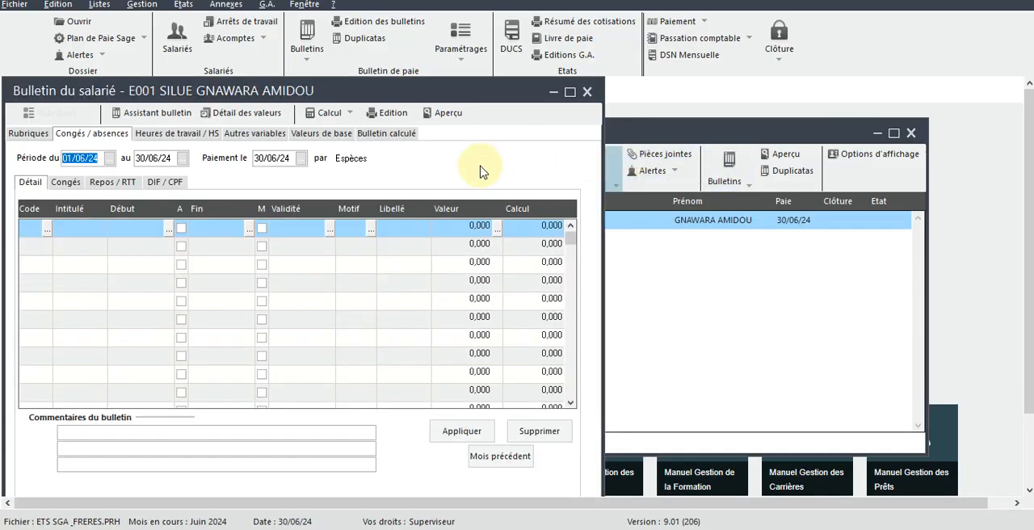
pyautogui.click(31, 134)
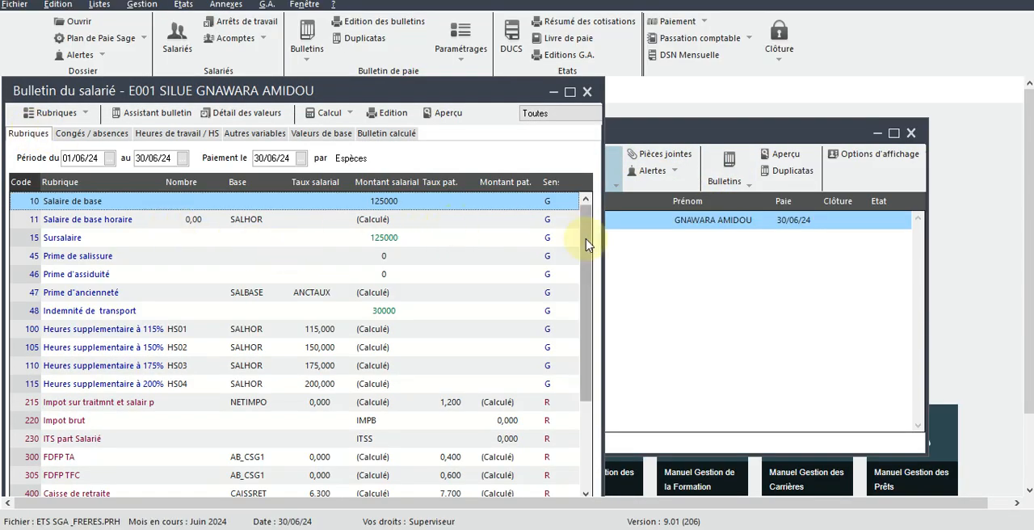
pyautogui.moveTo(589, 242); pyautogui.dragTo(591, 212)
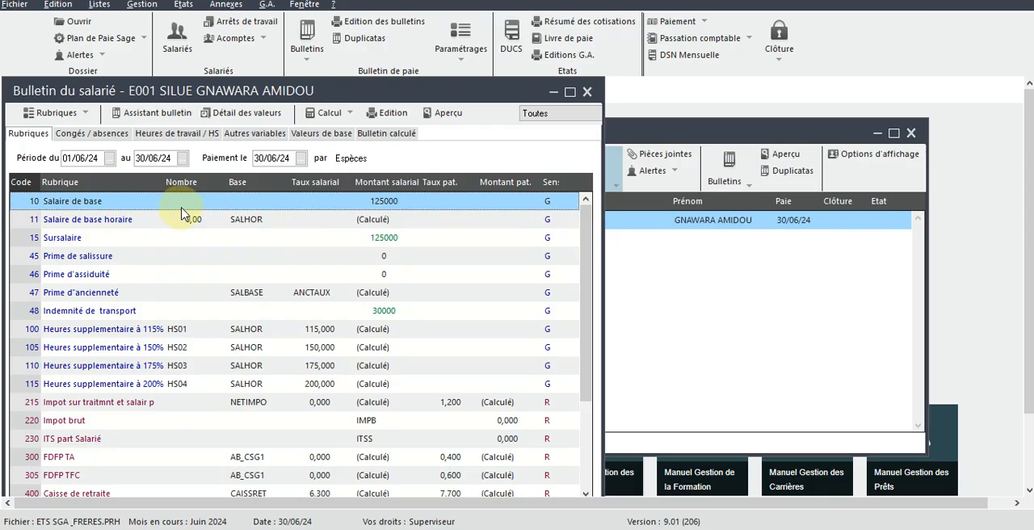
# Step: Replace the employee amount of pay item 10, Salaire de base, with the constant SALBASE from the BRUT constants
pyautogui.doubleClick(385, 204)
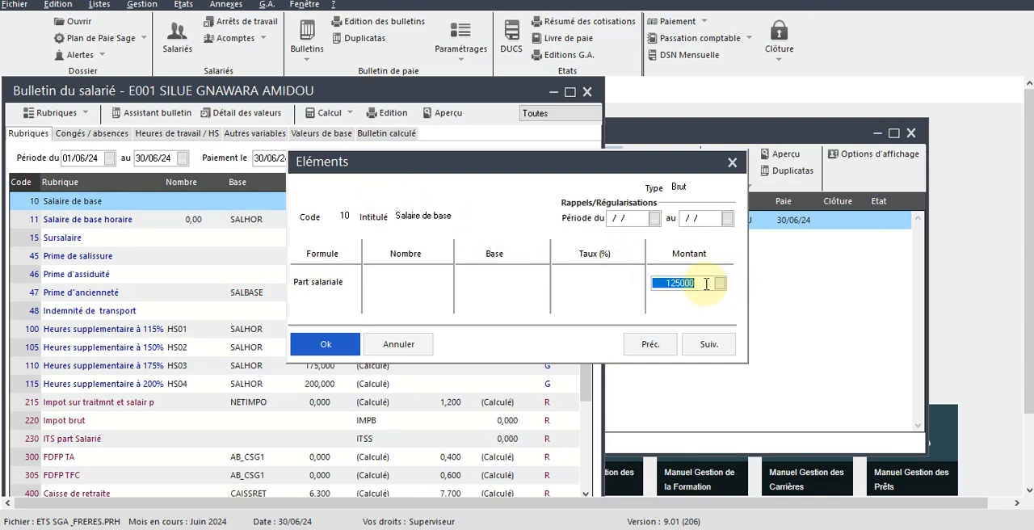
pyautogui.press('Delete')
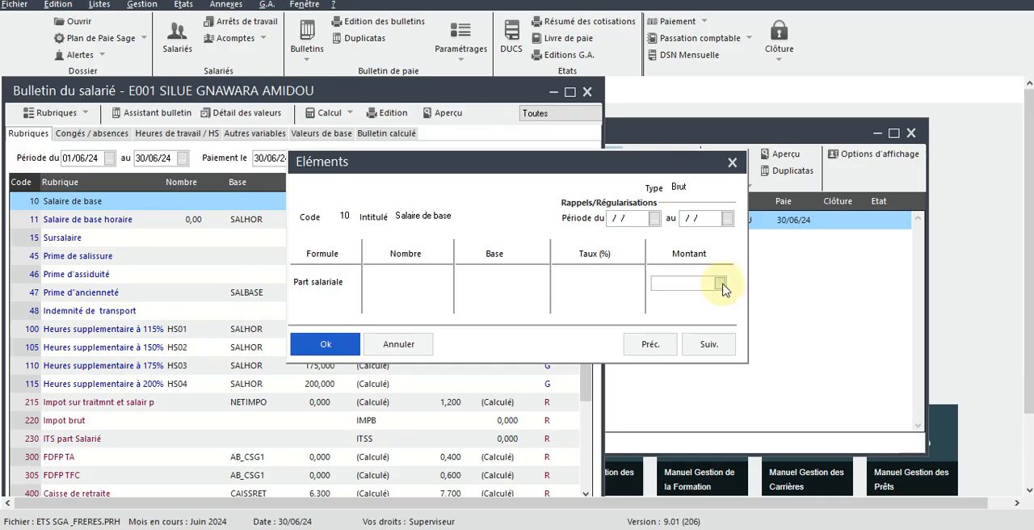
pyautogui.click(719, 284)
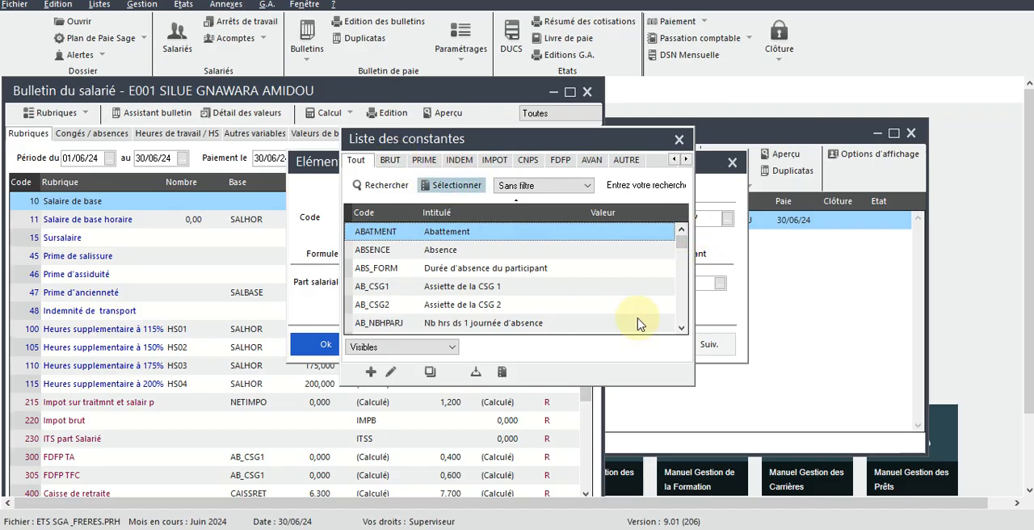
pyautogui.moveTo(679, 245); pyautogui.dragTo(680, 303)
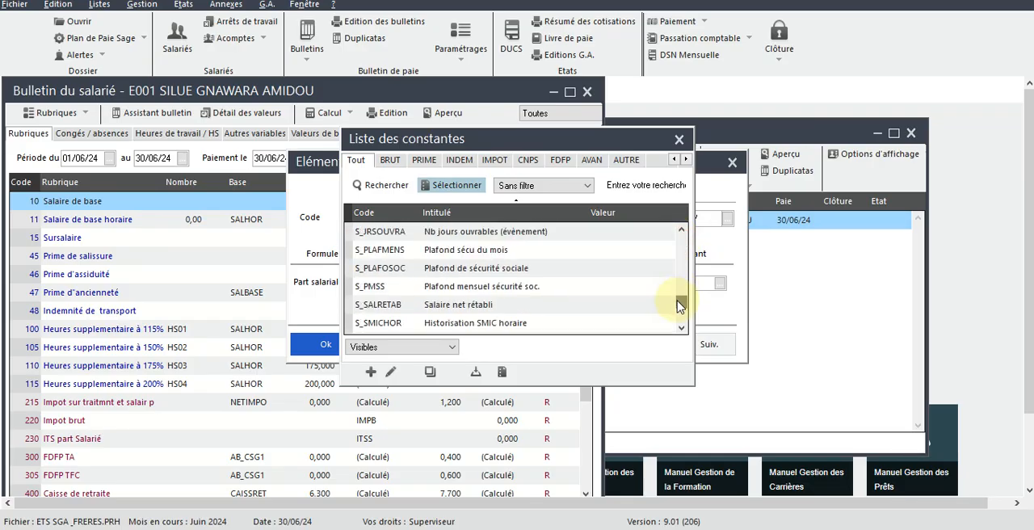
pyautogui.click(388, 159)
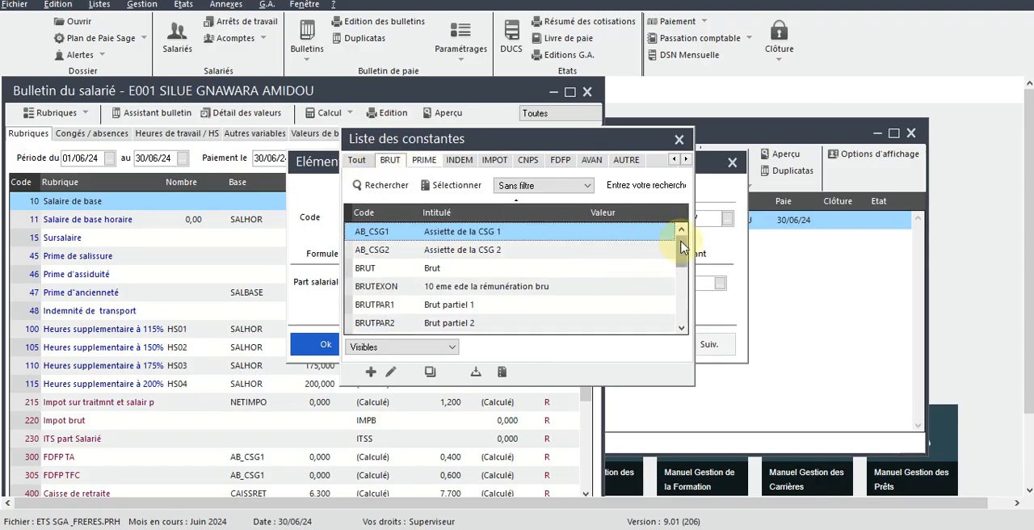
pyautogui.moveTo(682, 247); pyautogui.dragTo(684, 300)
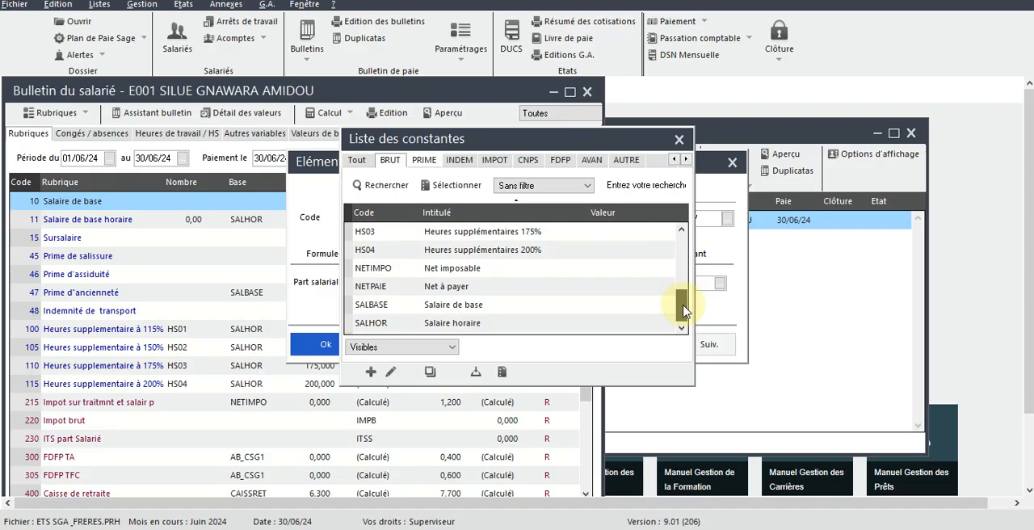
pyautogui.doubleClick(548, 312)
pyautogui.click(324, 347)
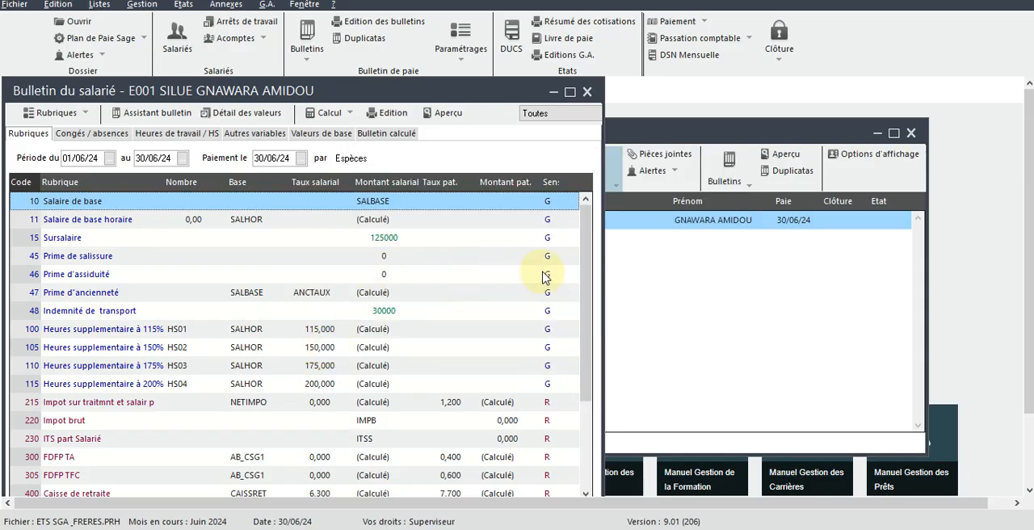
pyautogui.moveTo(587, 244); pyautogui.dragTo(587, 92)
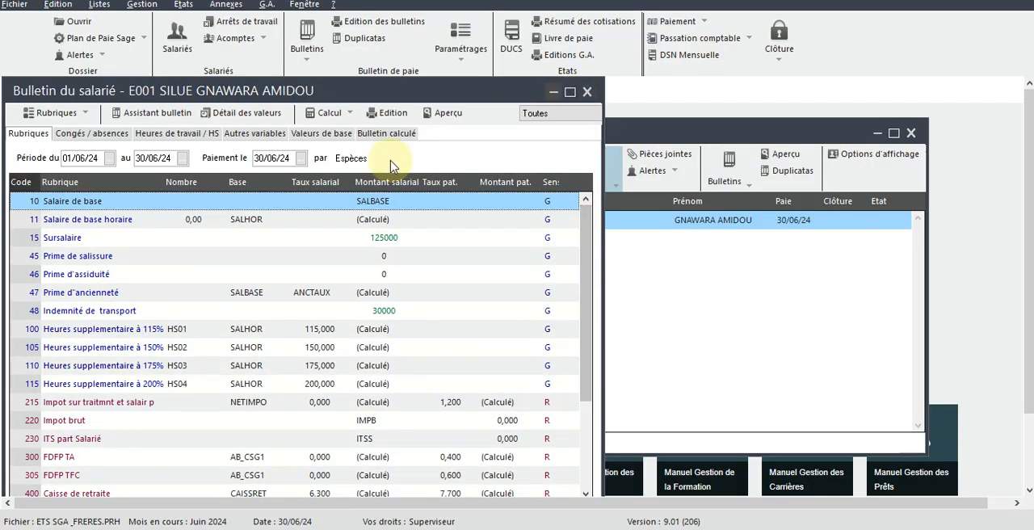
# Step: Calculate the payslip, dismissing the constant messages, and review the calculated lines in an enlarged window
pyautogui.click(376, 139)
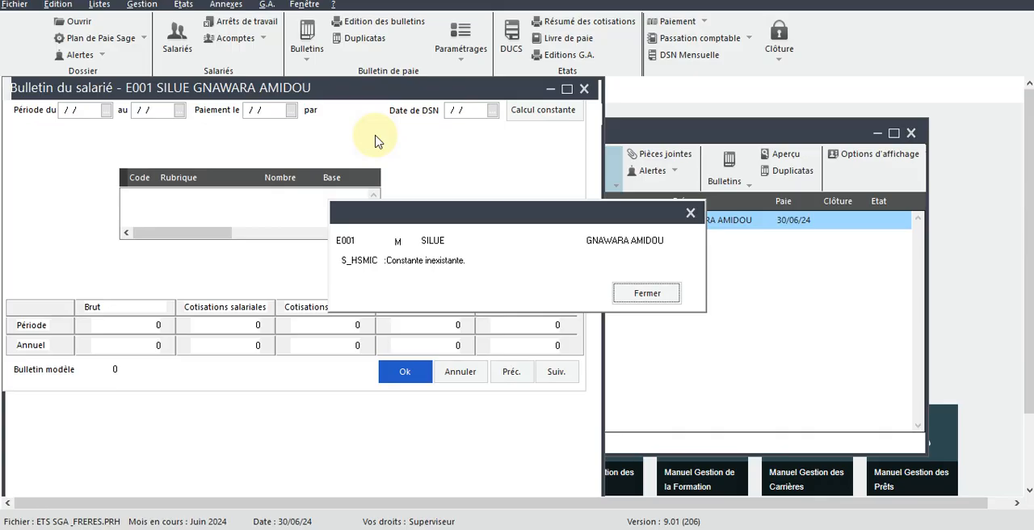
pyautogui.press('Return')
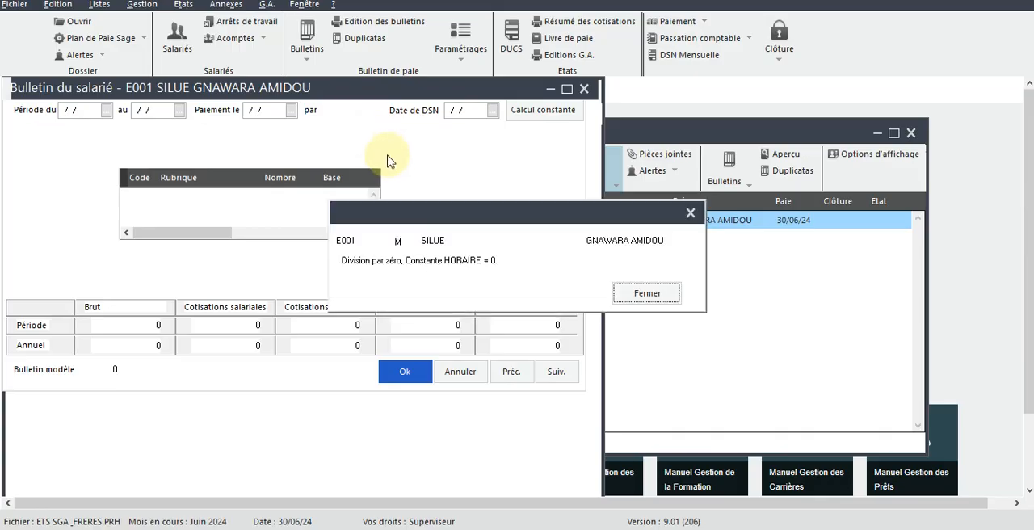
pyautogui.press('Return')
pyautogui.press('Return')
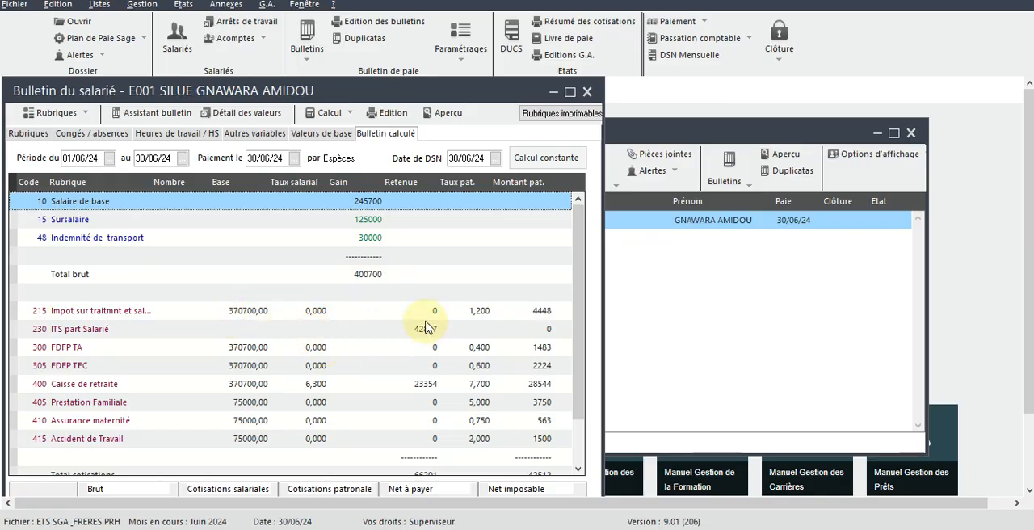
pyautogui.click(570, 92)
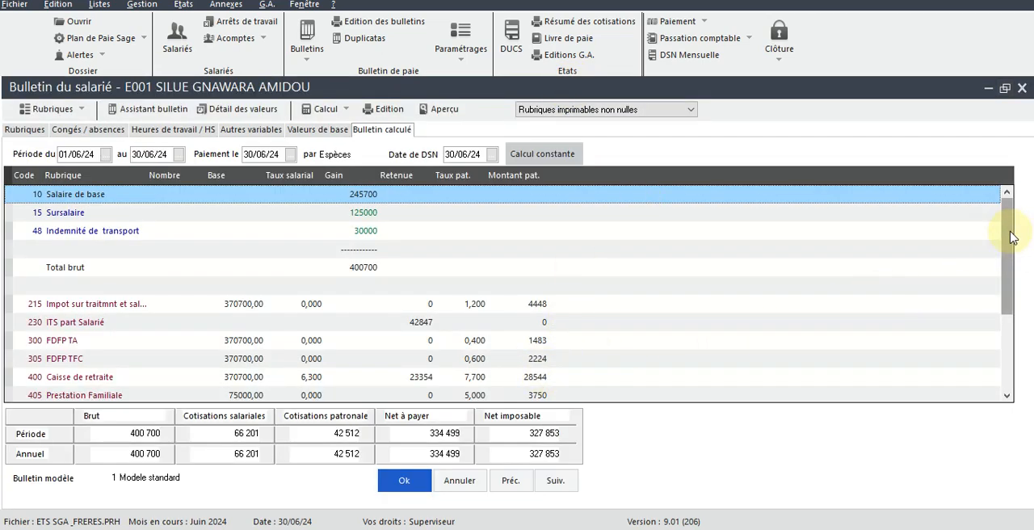
pyautogui.moveTo(1008, 254); pyautogui.dragTo(989, 158)
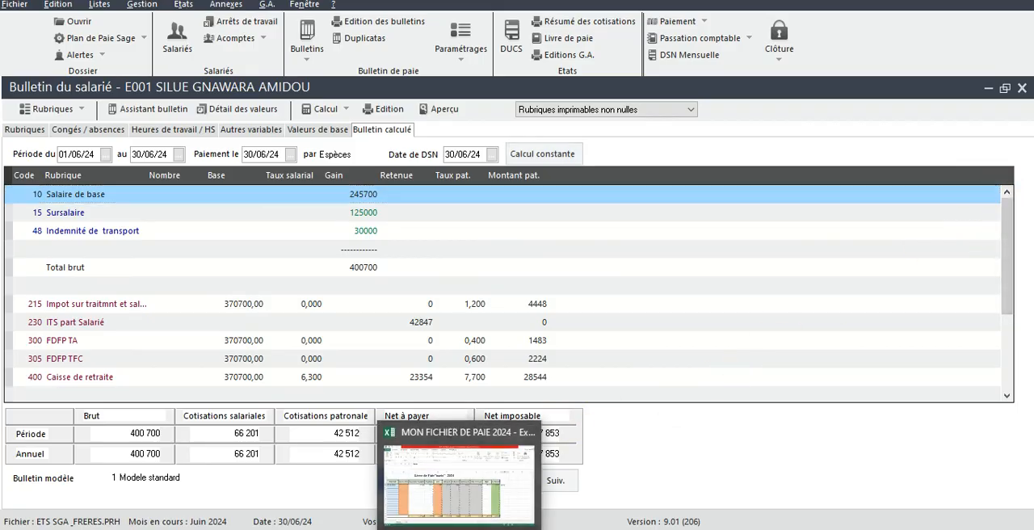
# Step: Switch to the Excel workbook MON FICHIER DE PAIE 2024 and clear the Salaire Brut Imposable in cell E4
pyautogui.click(460, 476)
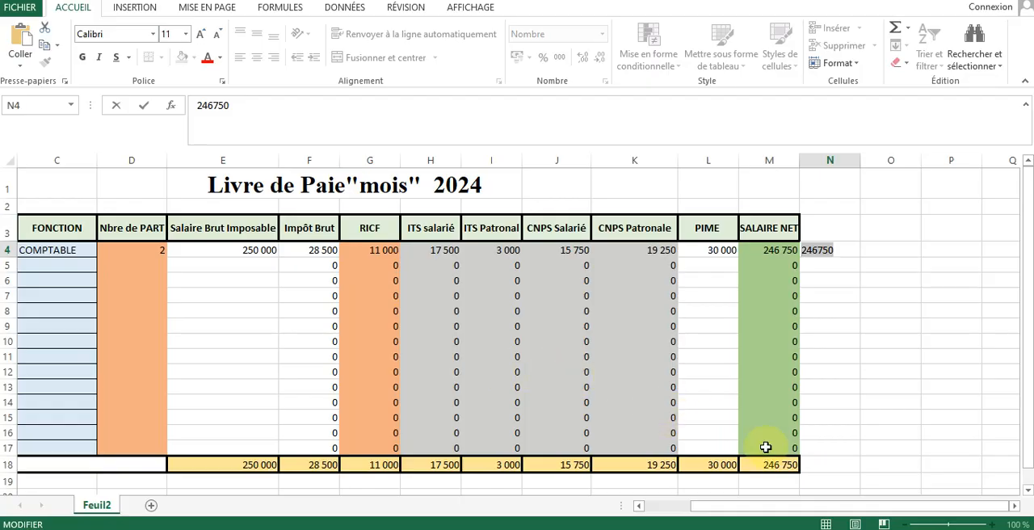
pyautogui.moveTo(866, 511); pyautogui.dragTo(796, 511)
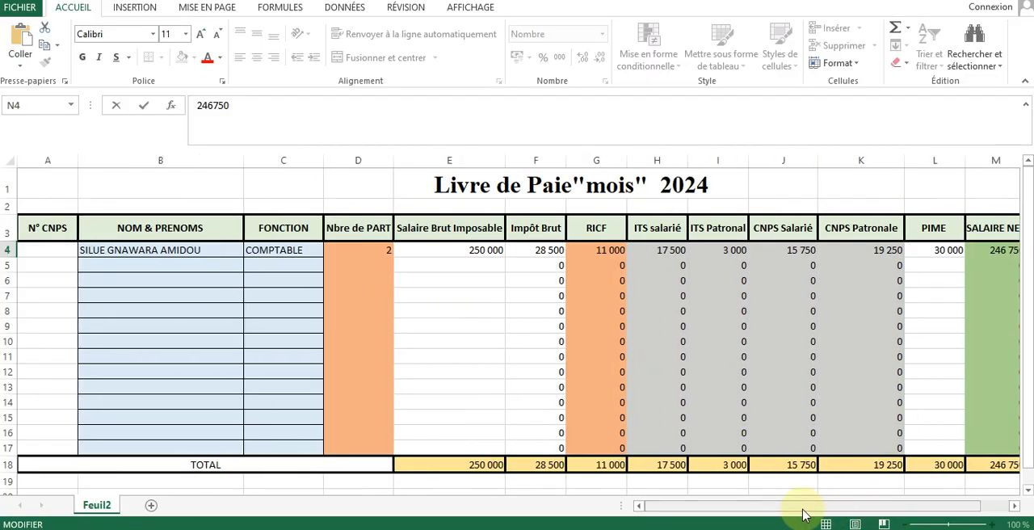
pyautogui.click(484, 254)
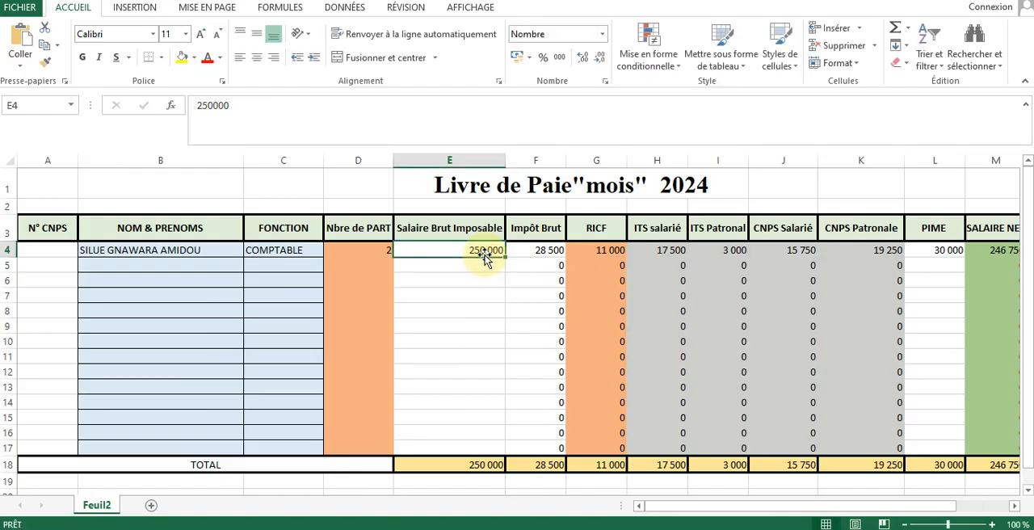
pyautogui.press('Delete')
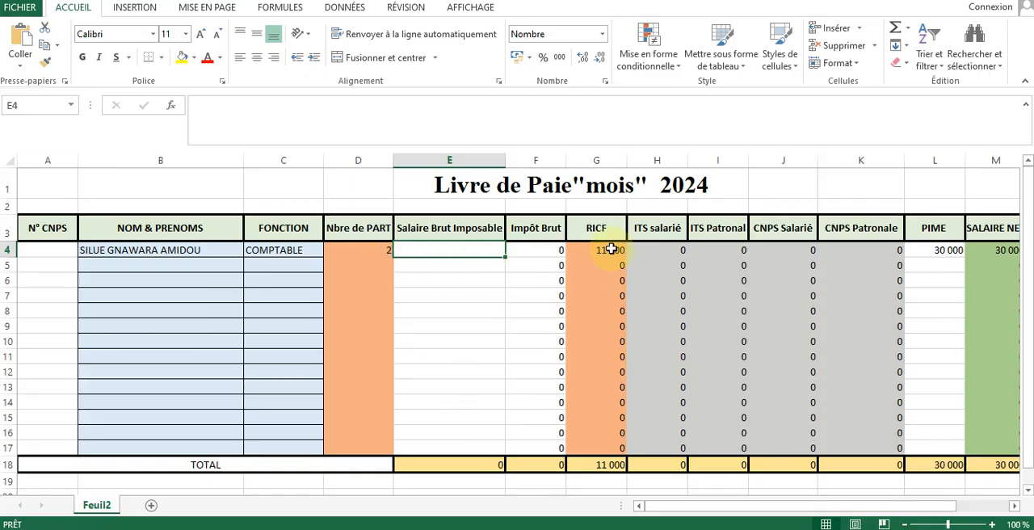
# Step: Switch back to Sage Paie & RH and restore the payslip window to its smaller size
pyautogui.click(460, 528)
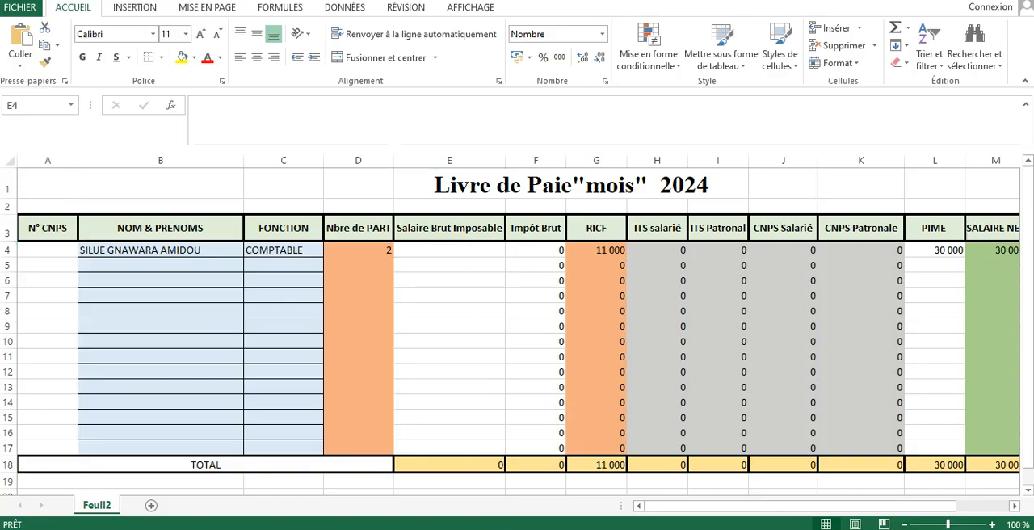
pyautogui.moveTo(608, 528)
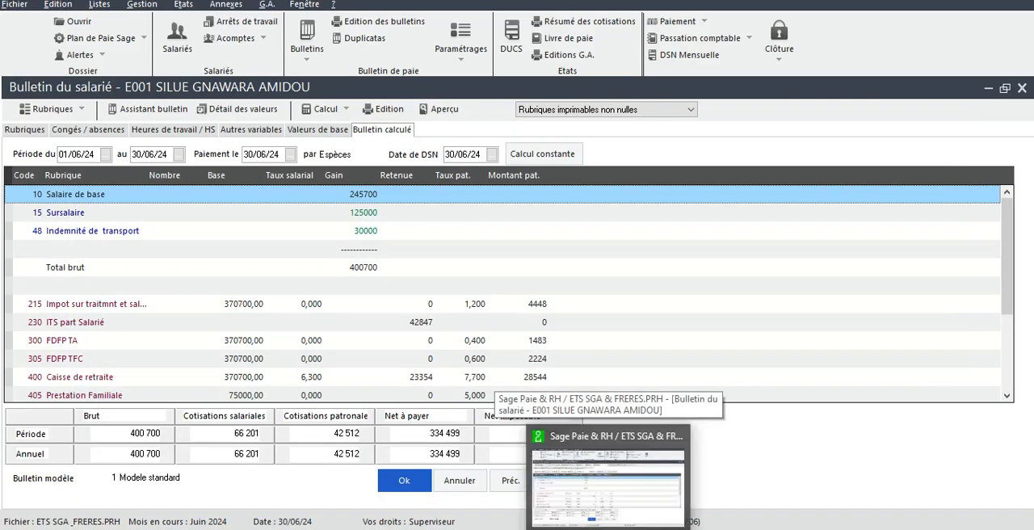
pyautogui.click(1004, 90)
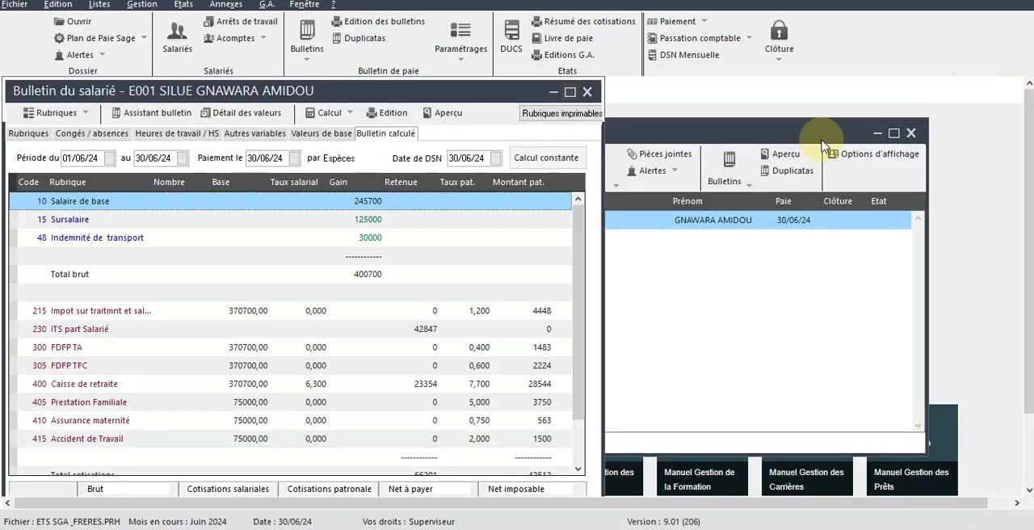
# Step: Try to open the employee's personnel record from the employee list while the payslip is still open
pyautogui.click(705, 133)
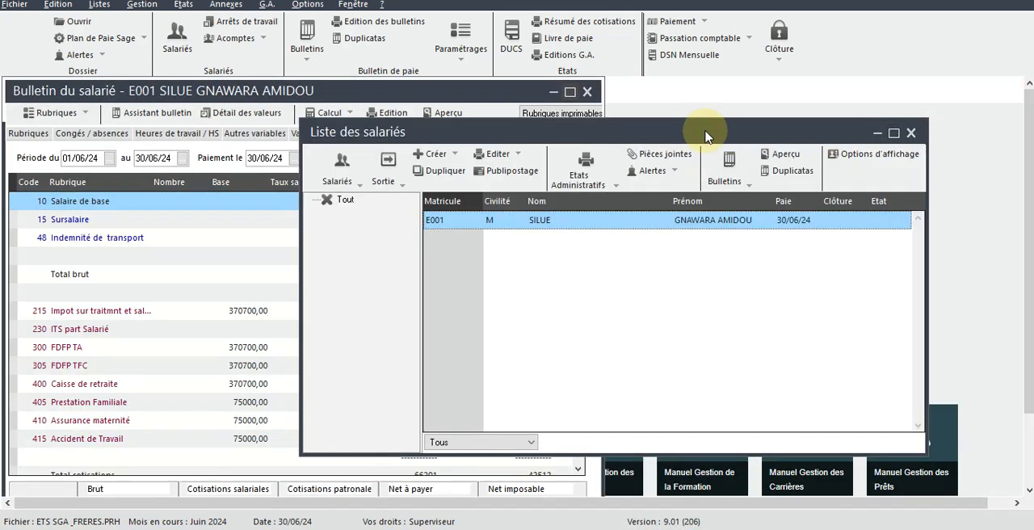
pyautogui.doubleClick(682, 224)
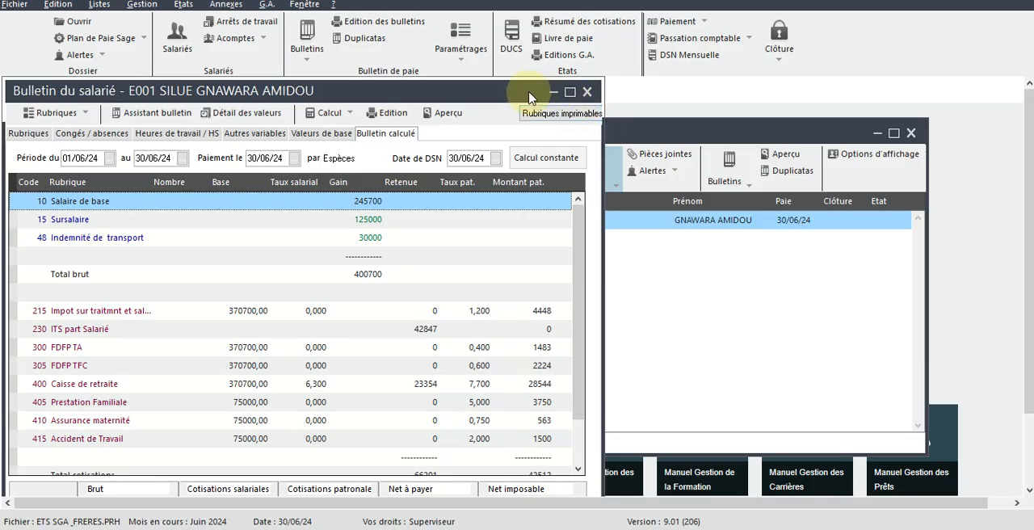
pyautogui.moveTo(531, 88); pyautogui.dragTo(796, 115)
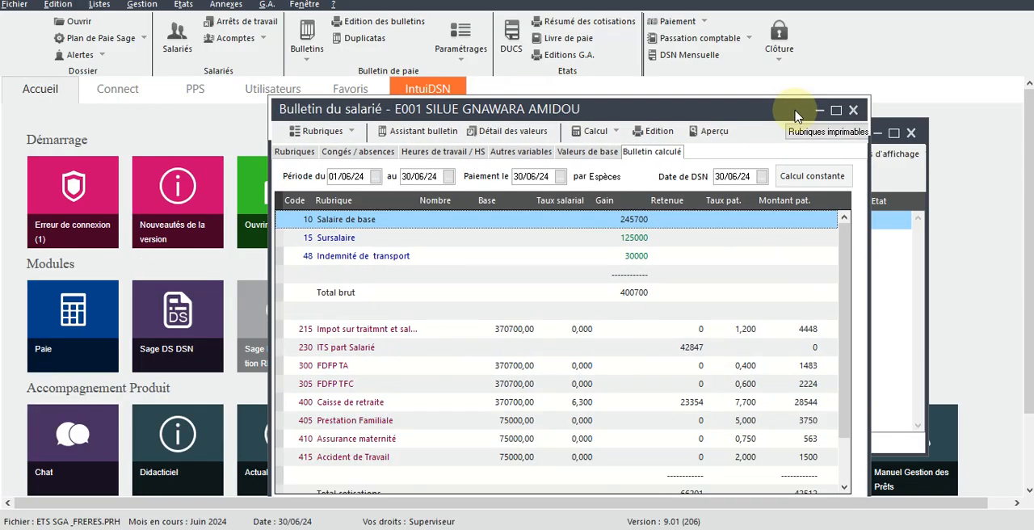
pyautogui.click(100, 5)
pyautogui.click(131, 31)
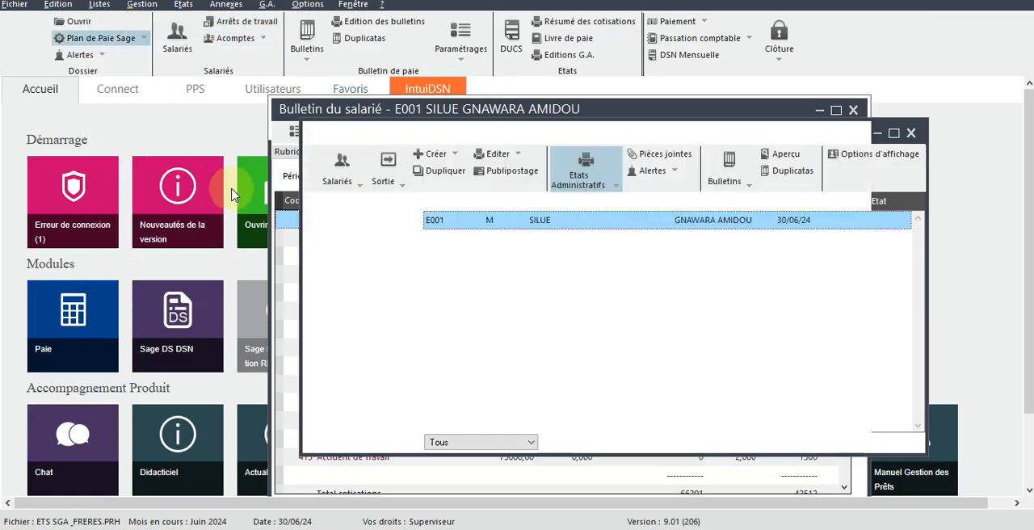
pyautogui.doubleClick(564, 220)
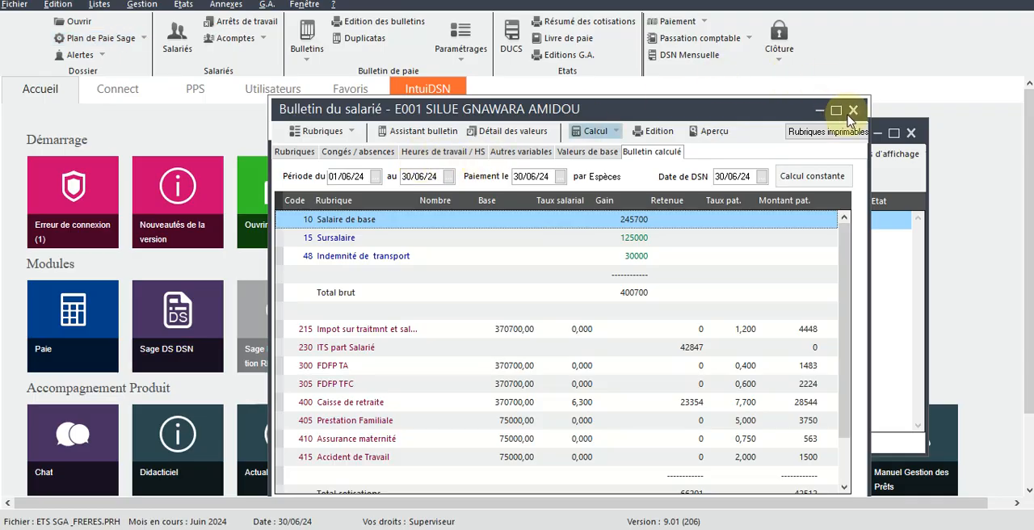
pyautogui.moveTo(721, 117); pyautogui.dragTo(867, 123)
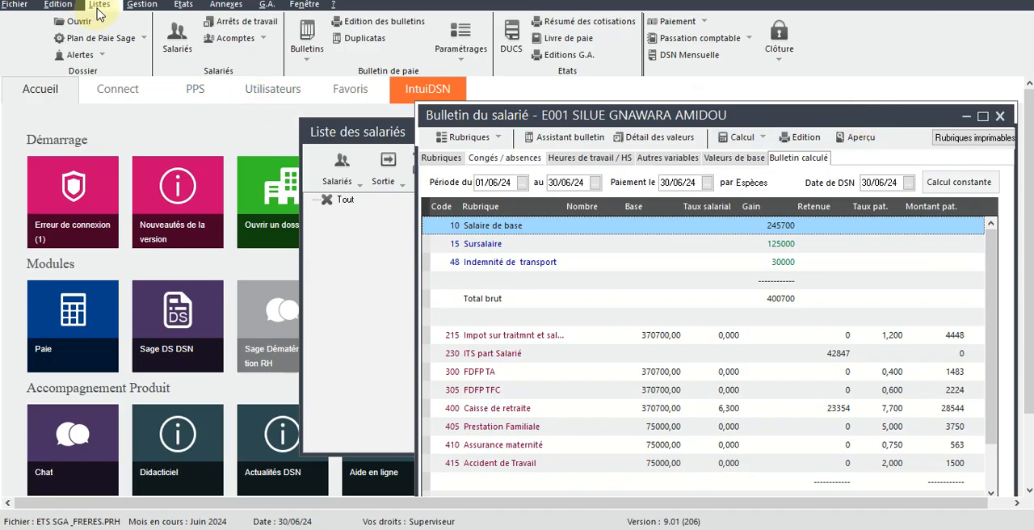
pyautogui.click(177, 40)
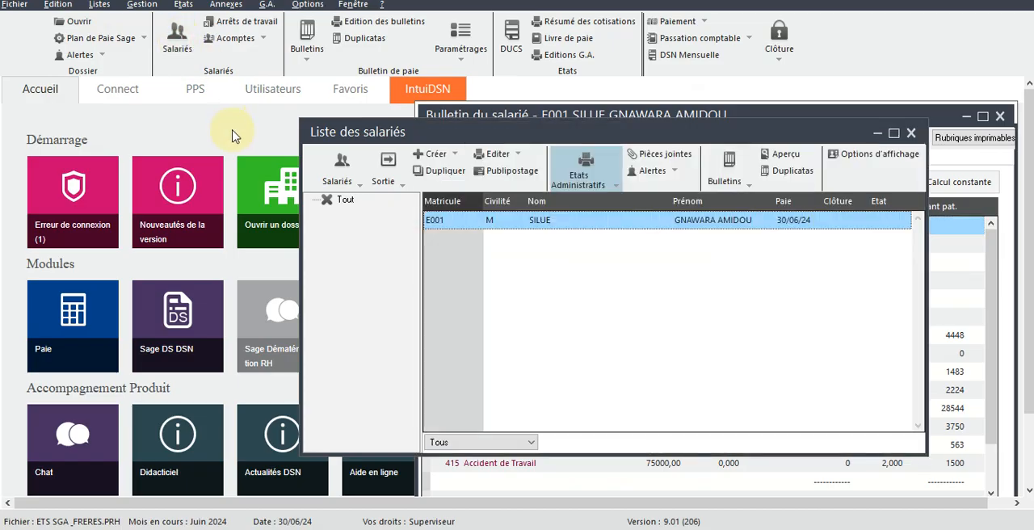
pyautogui.doubleClick(548, 228)
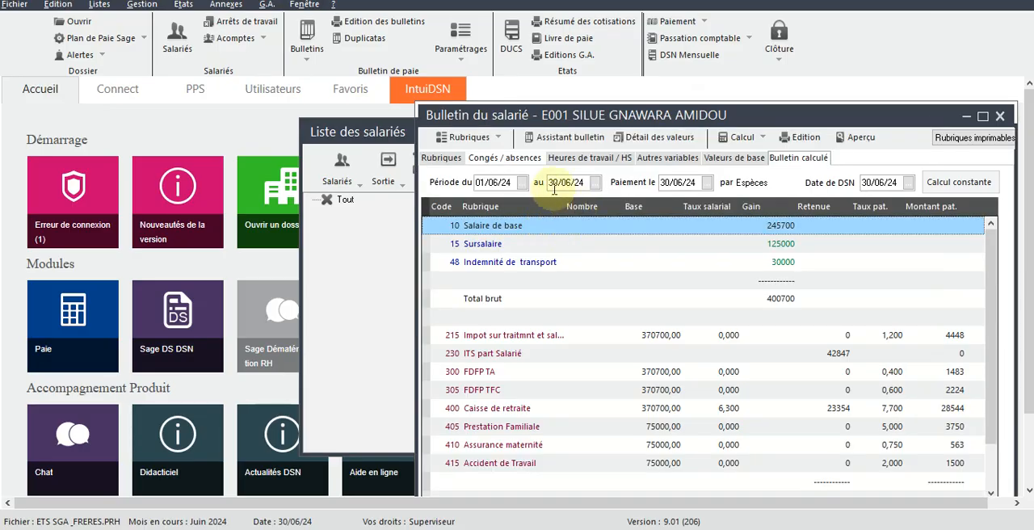
# Step: Close the payslip, saving its changes, and open the employee's personnel record from the employee list
pyautogui.click(1000, 117)
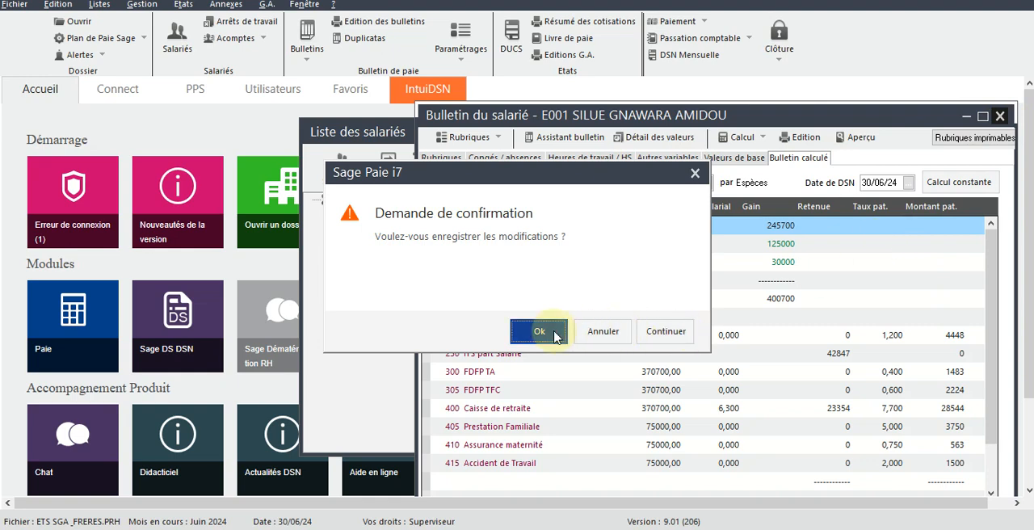
pyautogui.click(539, 332)
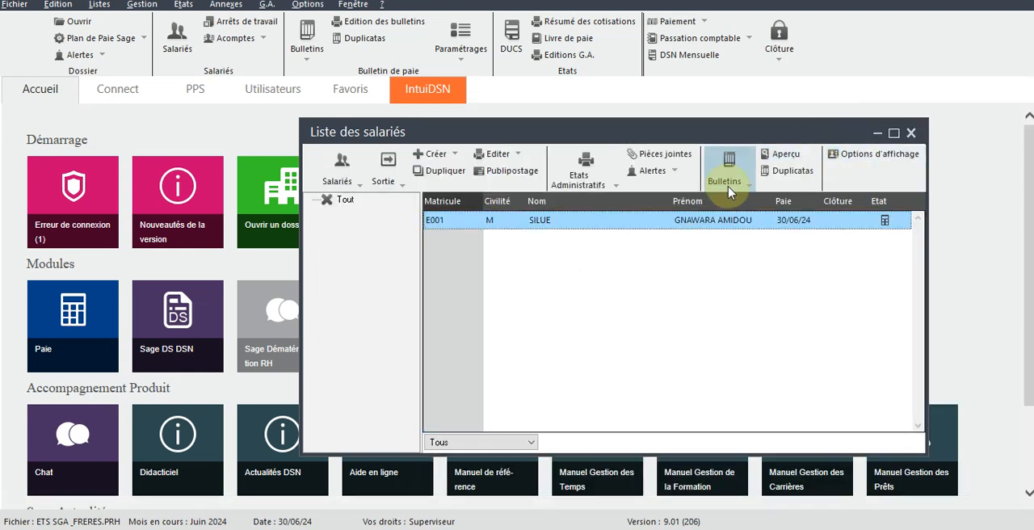
pyautogui.doubleClick(667, 224)
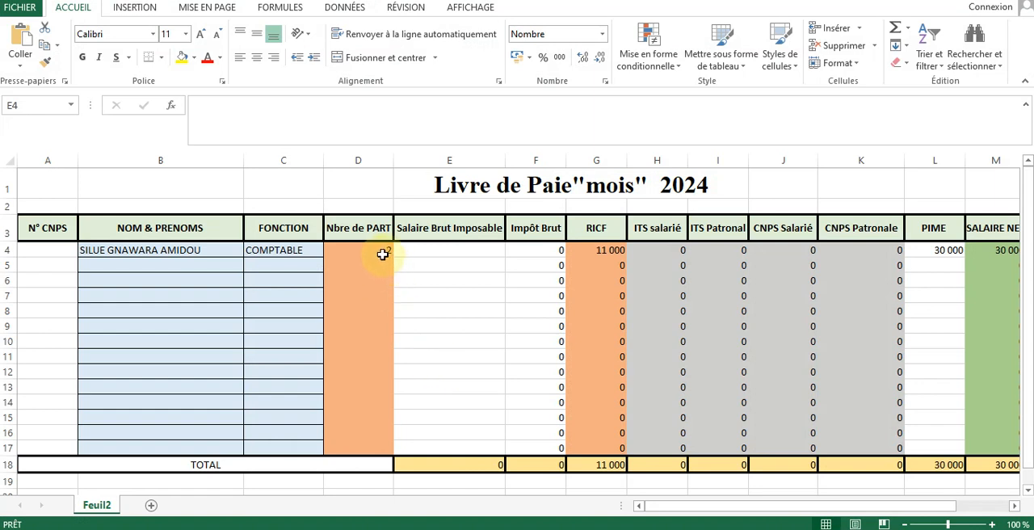
# Step: Check the employee's Nbre de PART in Excel cell D4, return to Sage Paie and close the personnel record, dismissing the Siret message
pyautogui.click(383, 254)
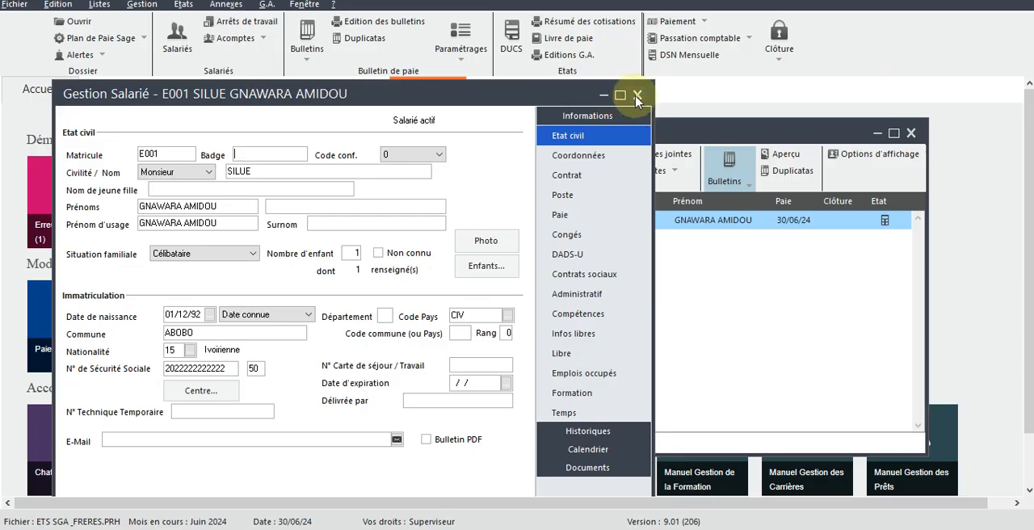
pyautogui.click(637, 96)
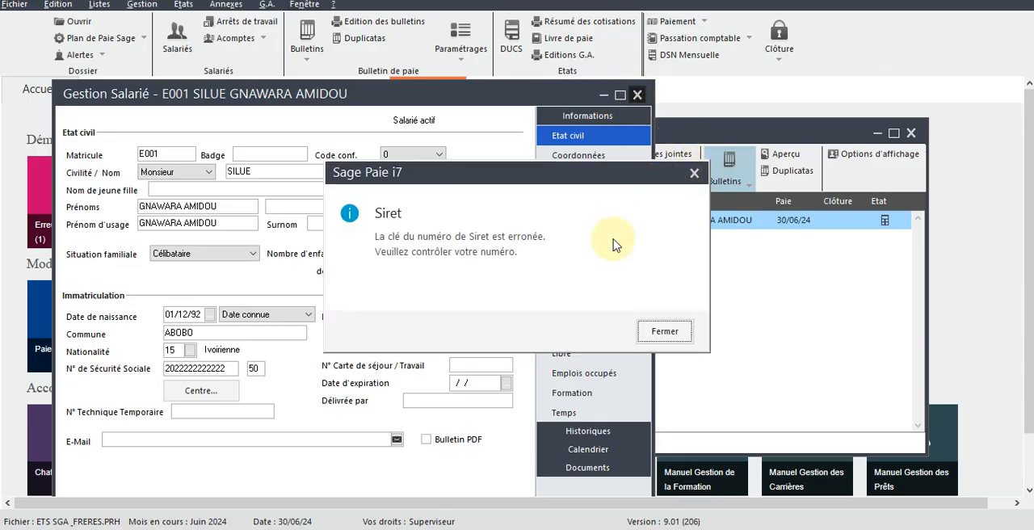
pyautogui.click(665, 330)
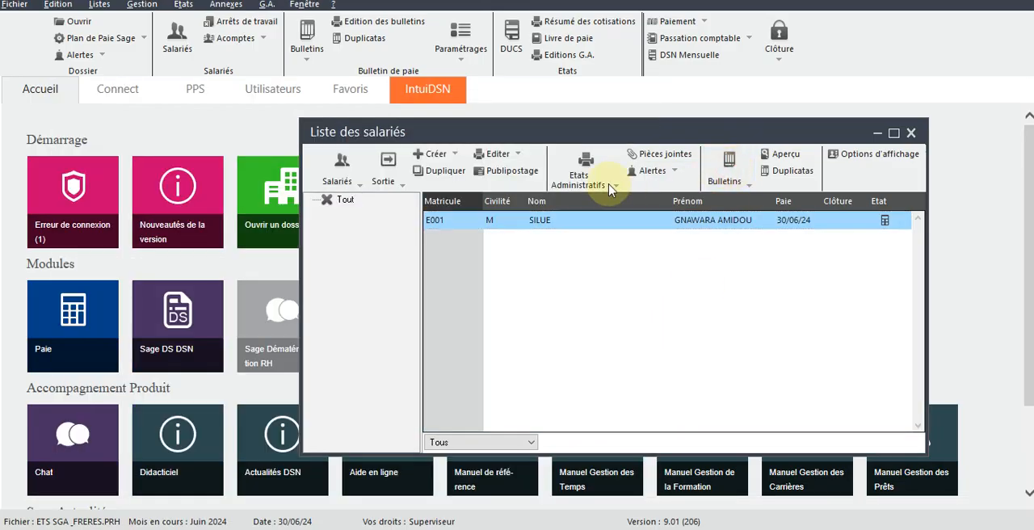
# Step: Reopen the employee's June 2024 payslip and show its calculated lines, dismissing the constant messages
pyautogui.doubleClick(440, 224)
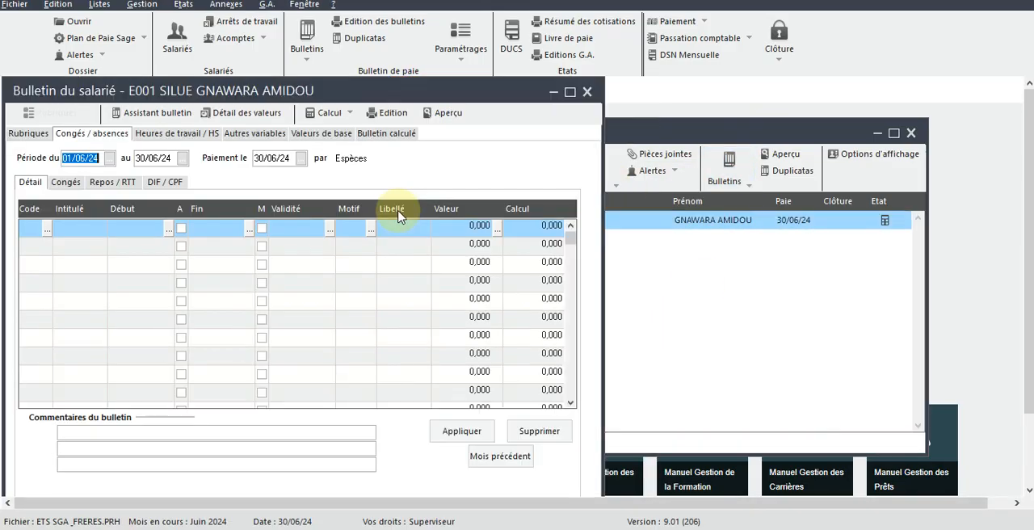
pyautogui.click(378, 137)
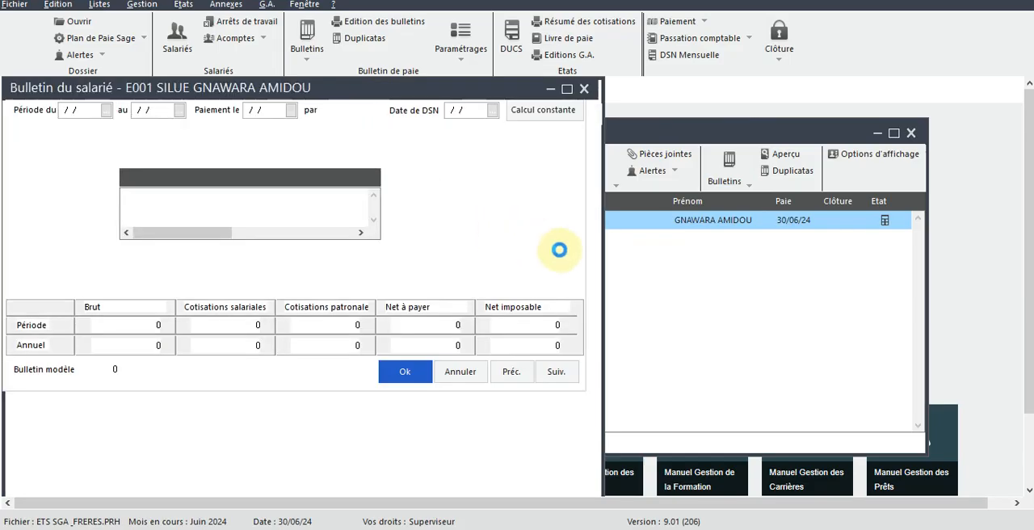
pyautogui.click(630, 295)
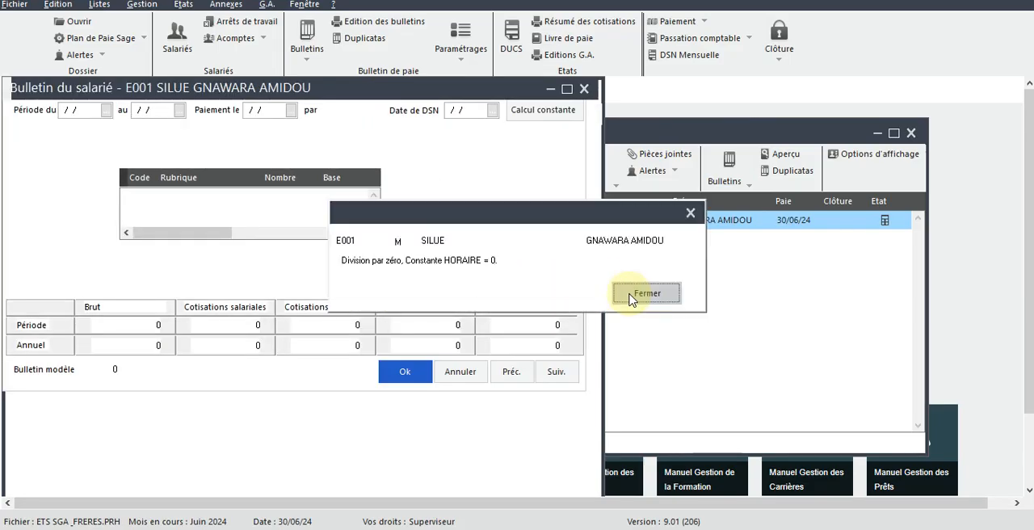
pyautogui.click(630, 296)
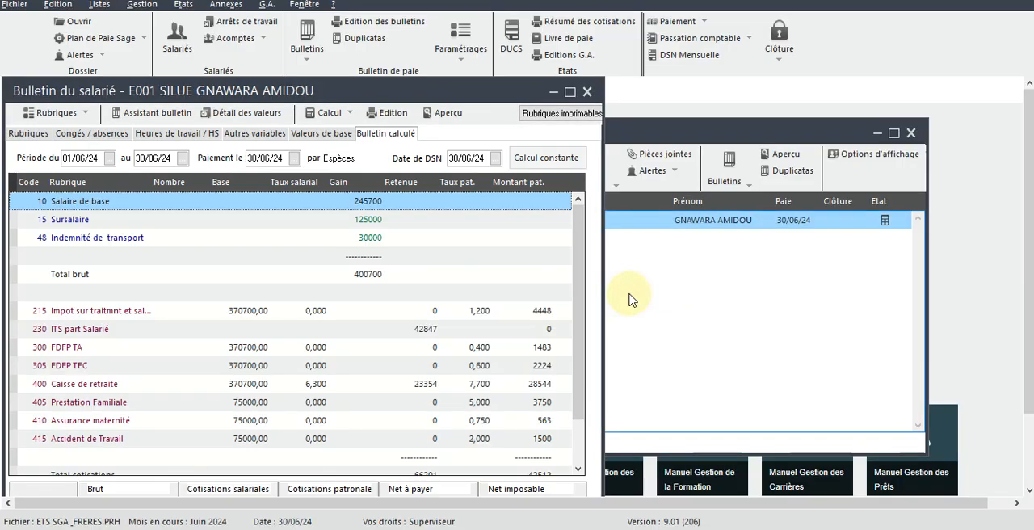
# Step: Review the calculated payslip lines down to the tax reduction for dependants, and move the payslip window aside
pyautogui.scroll(-1, 575, 307)
pyautogui.scroll(-1, 575, 307)
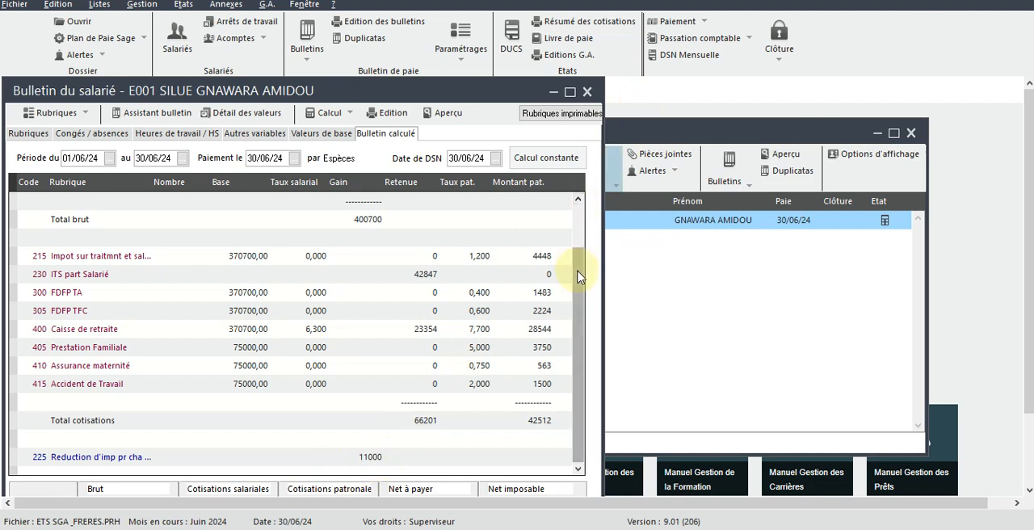
pyautogui.moveTo(578, 276); pyautogui.dragTo(580, 230)
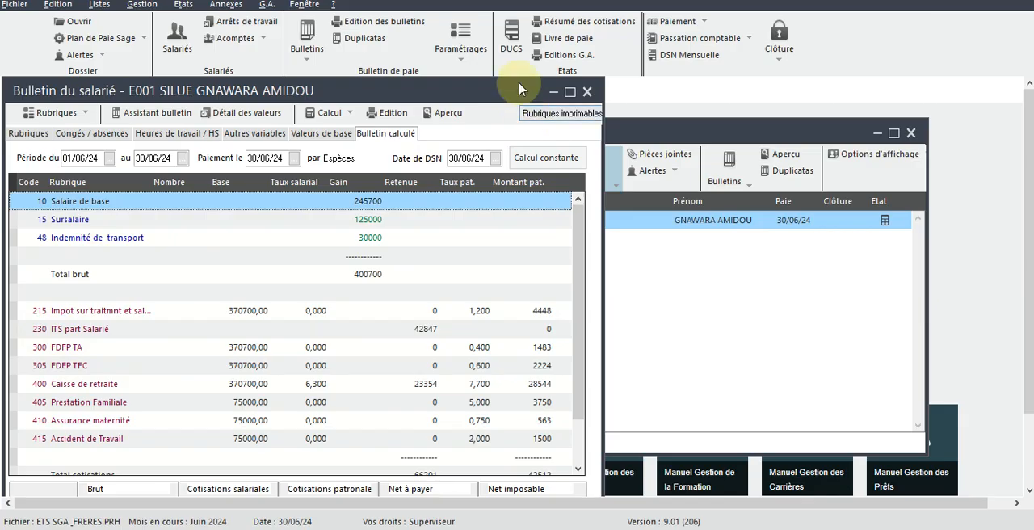
pyautogui.moveTo(521, 87); pyautogui.dragTo(741, 100)
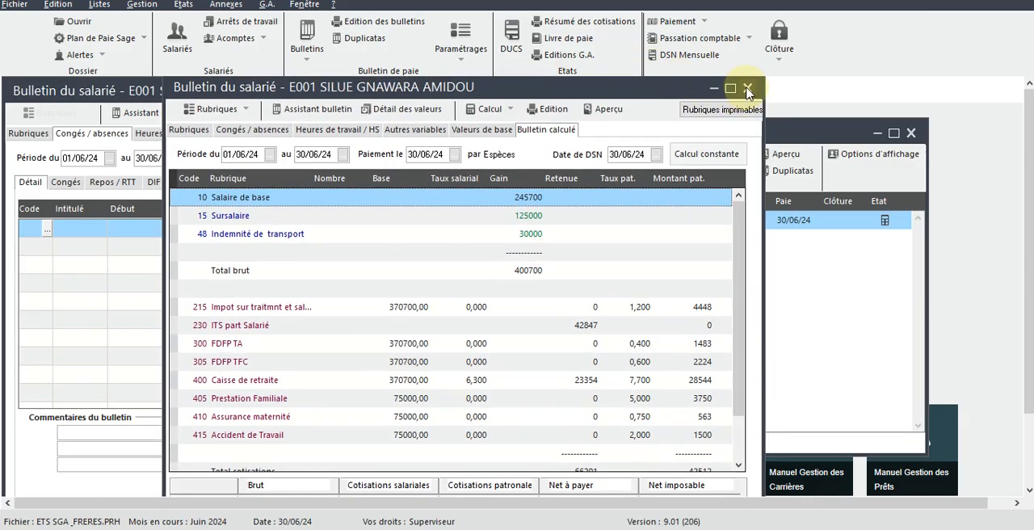
pyautogui.moveTo(653, 92); pyautogui.dragTo(769, 104)
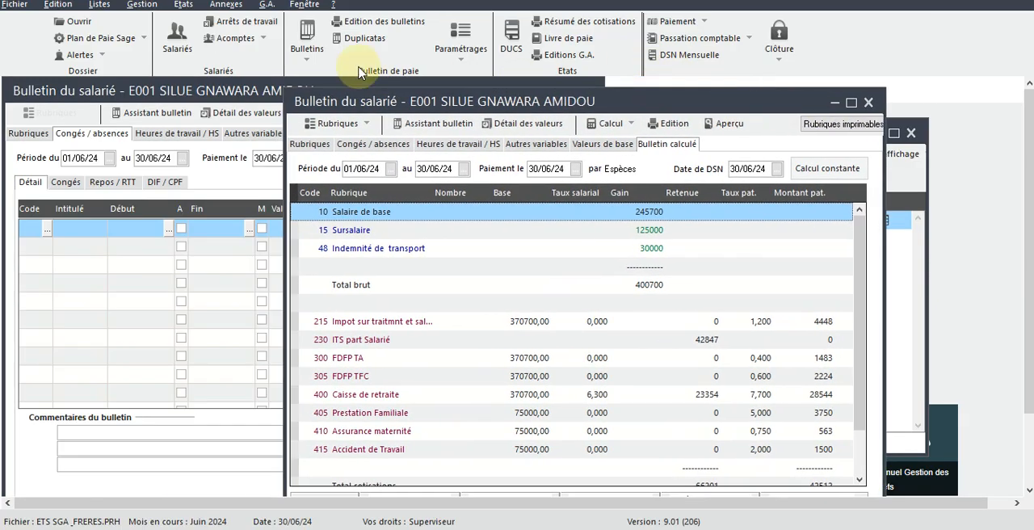
# Step: Set the Imprimable property of pay item 220 Impot brut to Toujours and close the list of pay items
pyautogui.click(99, 6)
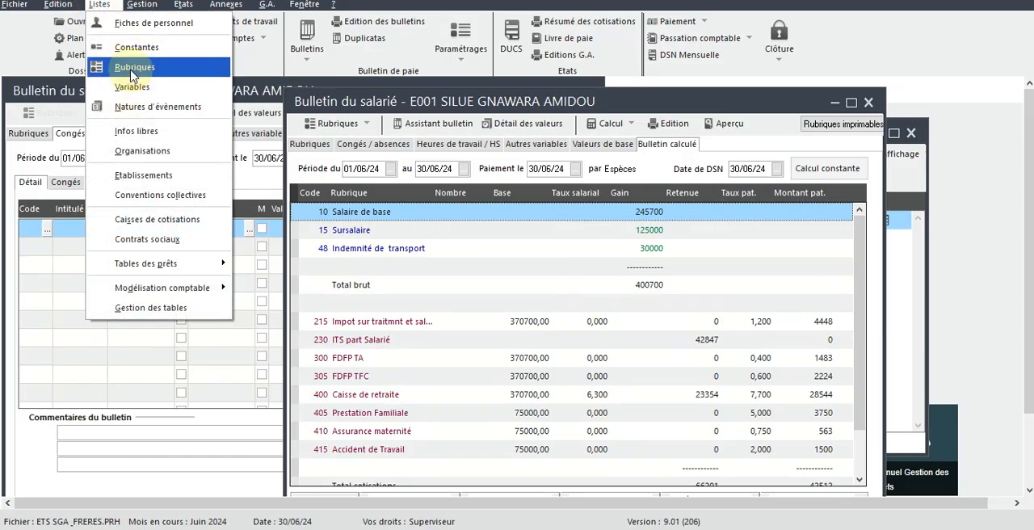
pyautogui.click(133, 69)
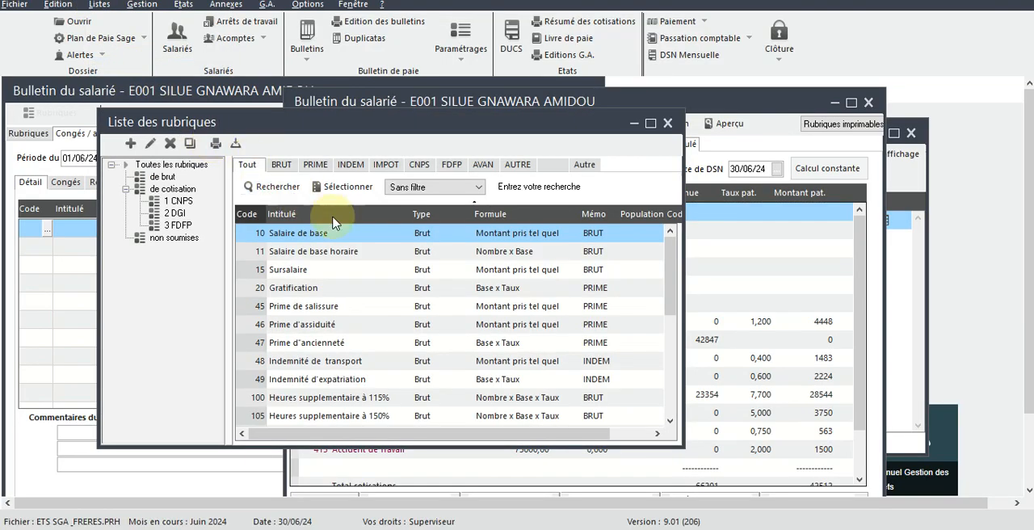
pyautogui.click(386, 165)
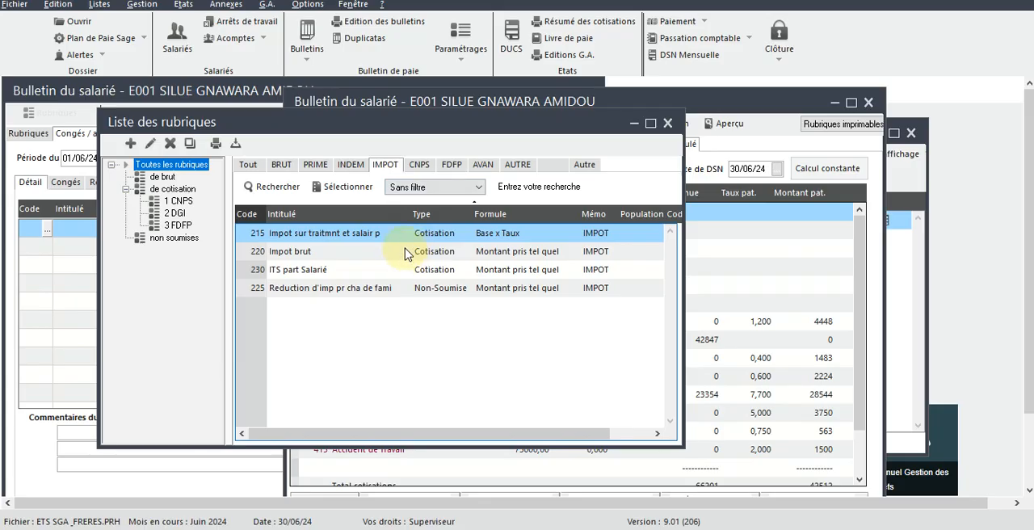
pyautogui.doubleClick(402, 254)
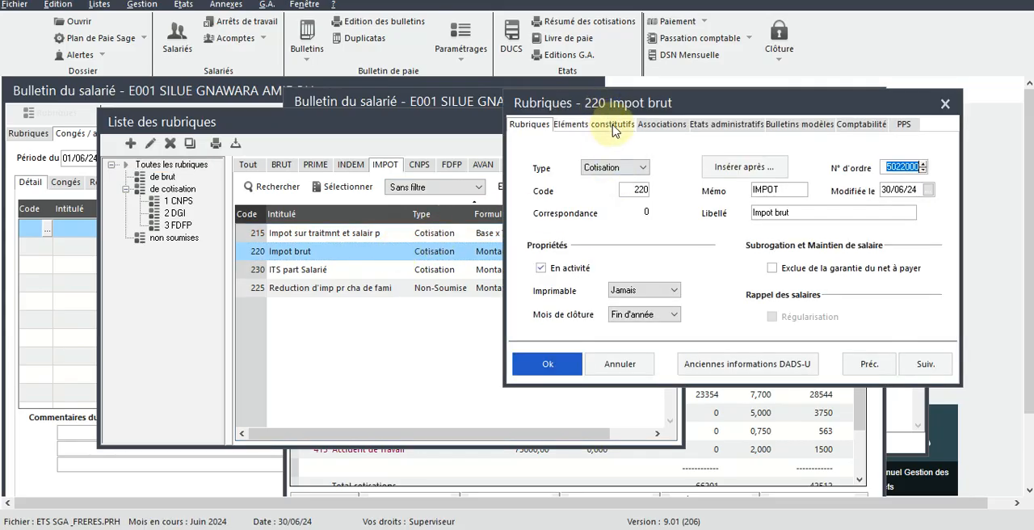
pyautogui.click(659, 294)
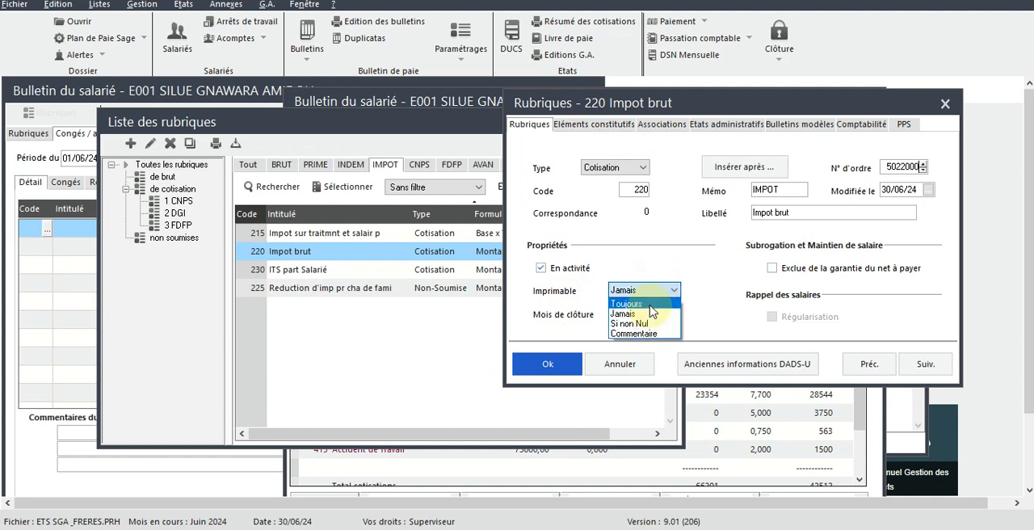
pyautogui.click(650, 307)
pyautogui.click(557, 364)
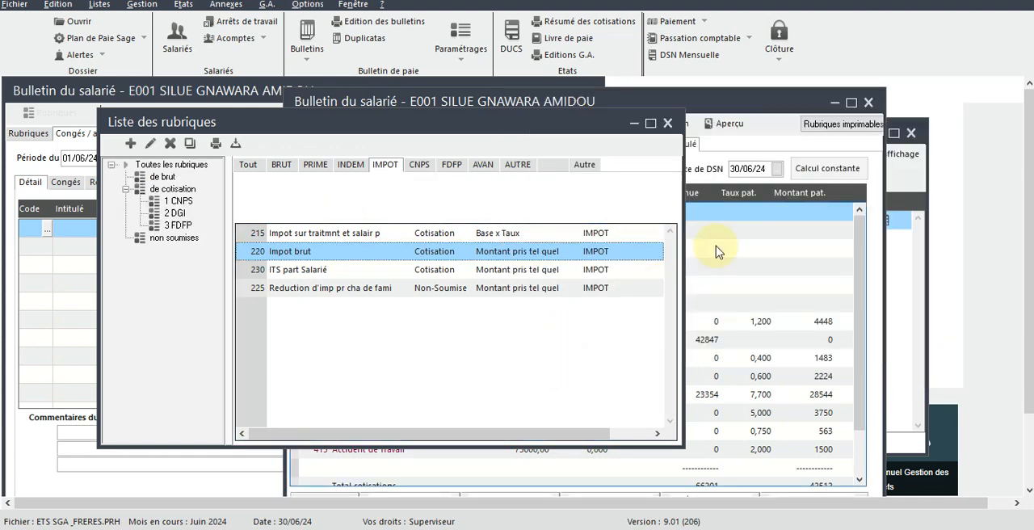
pyautogui.click(667, 123)
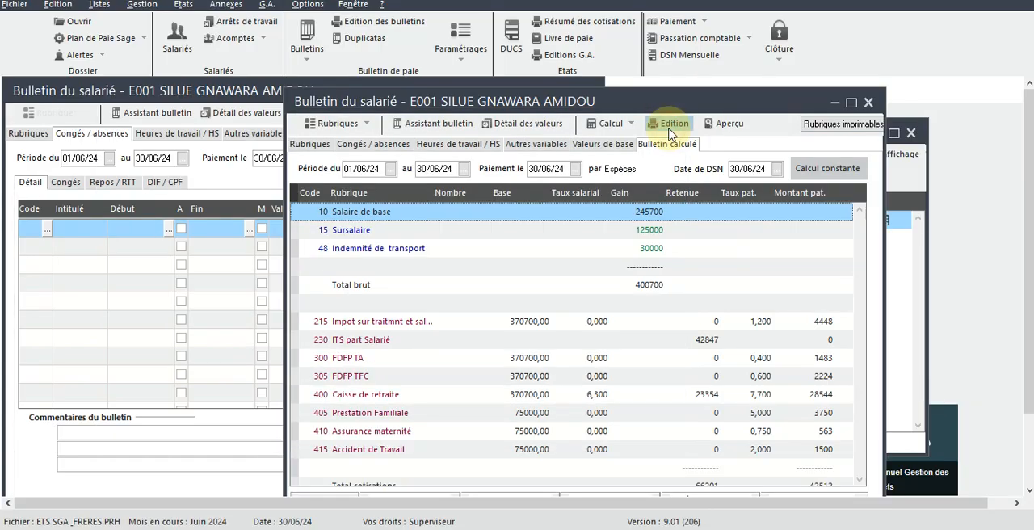
# Step: Examine the Impot brut line, contributions, tax reduction and net pay on the payslip in an enlarged window
pyautogui.click(693, 340)
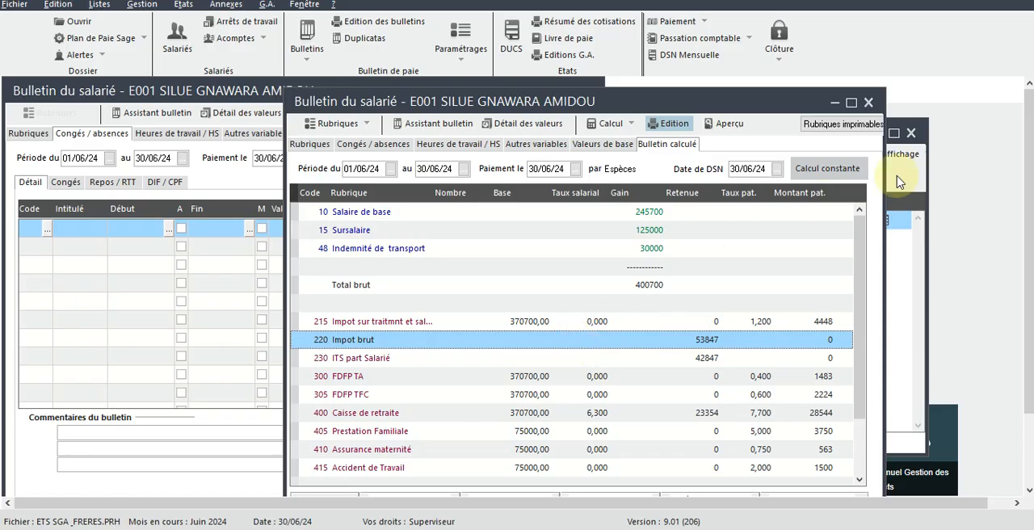
pyautogui.moveTo(858, 272); pyautogui.dragTo(861, 428)
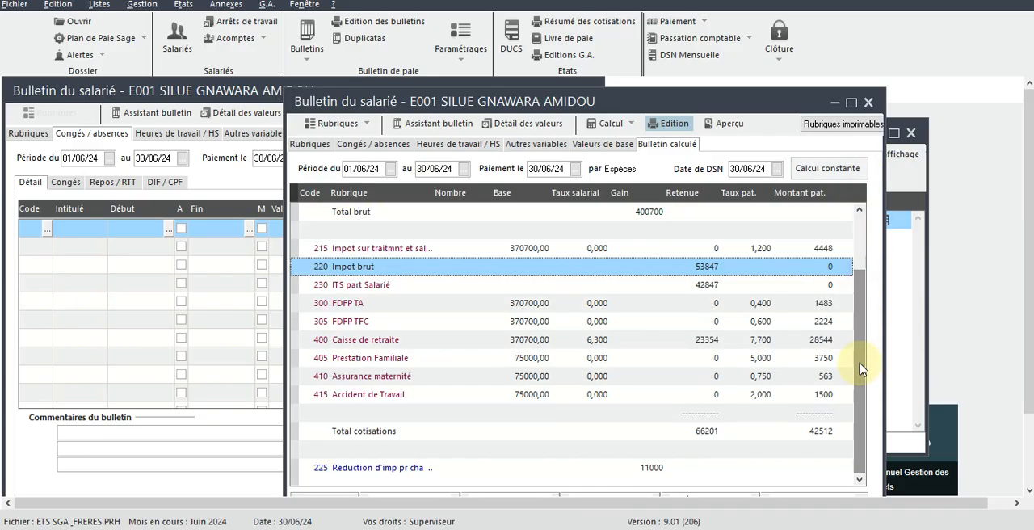
pyautogui.click(852, 103)
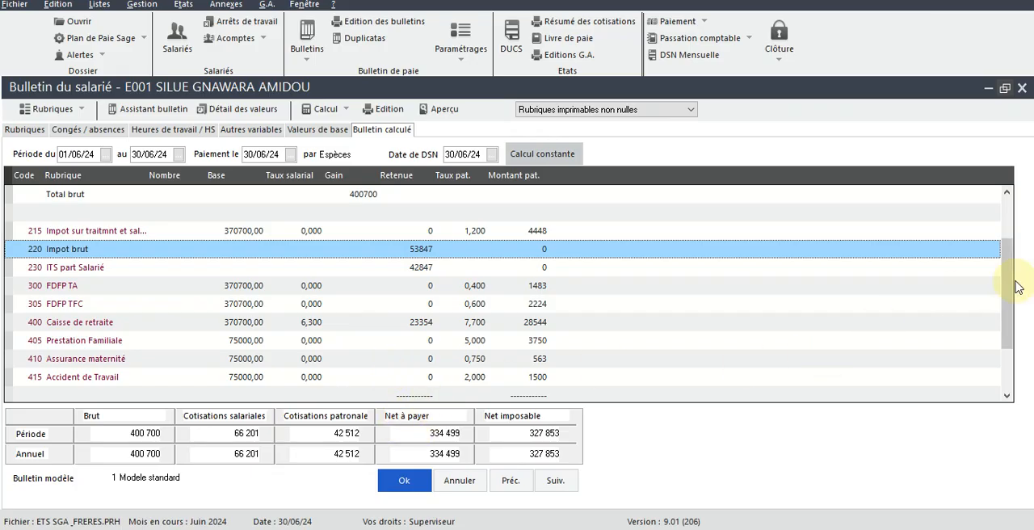
pyautogui.moveTo(1009, 270); pyautogui.dragTo(1008, 404)
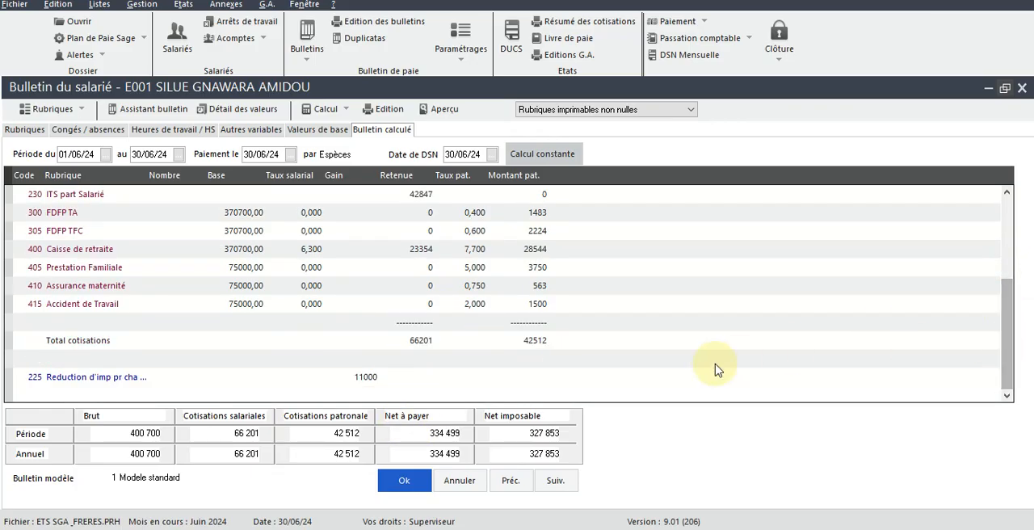
pyautogui.click(551, 482)
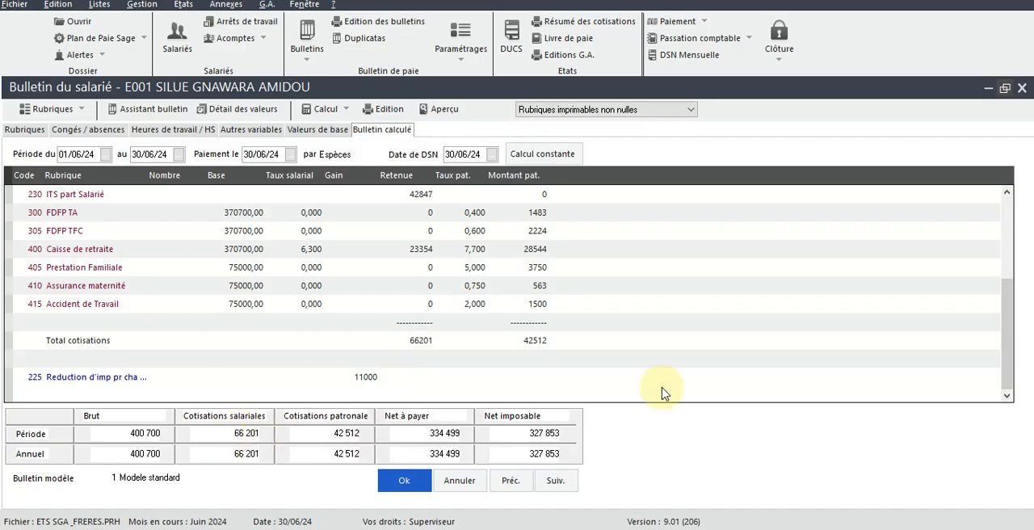
pyautogui.click(1007, 352)
pyautogui.moveTo(1007, 352); pyautogui.dragTo(1008, 300)
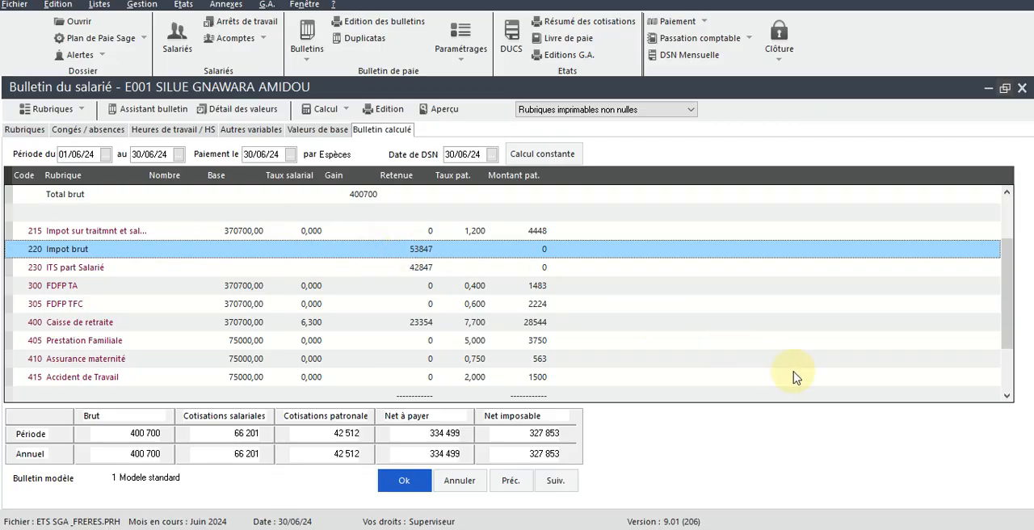
pyautogui.moveTo(1007, 273); pyautogui.dragTo(1009, 194)
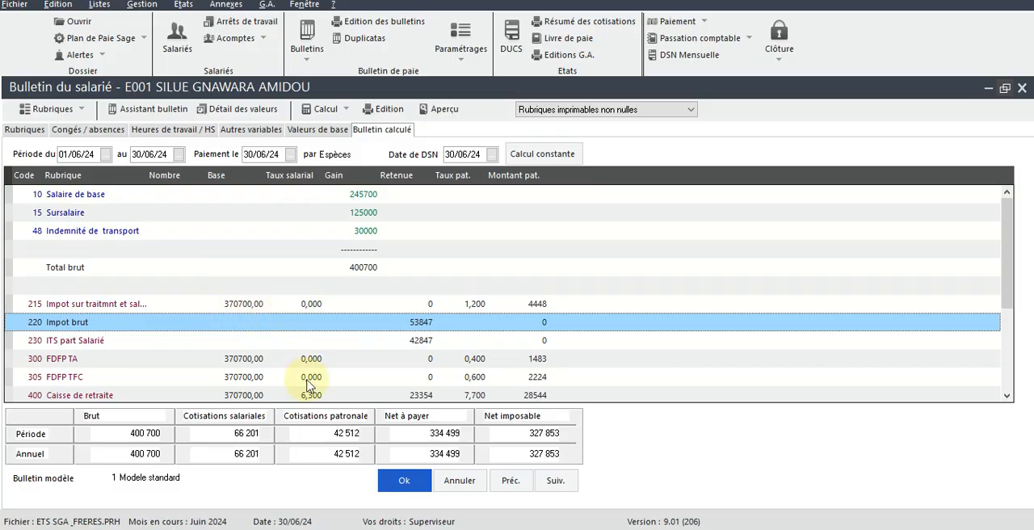
# Step: Switch to the Excel payroll book and enter 370700 as the employee's Salaire Brut Imposable in cell E4
pyautogui.hotkey('alt', 'Tab')
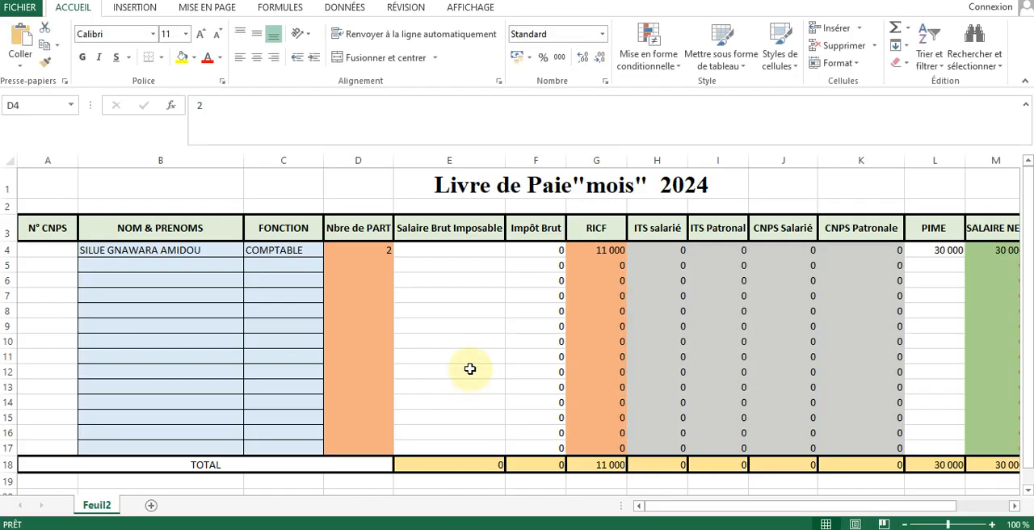
pyautogui.click(436, 260)
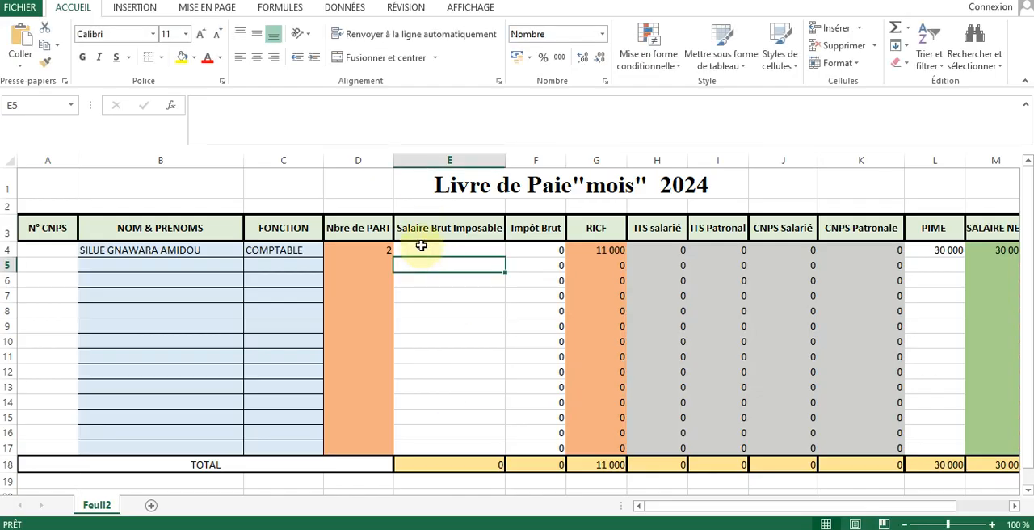
pyautogui.click(421, 245)
pyautogui.write('3')
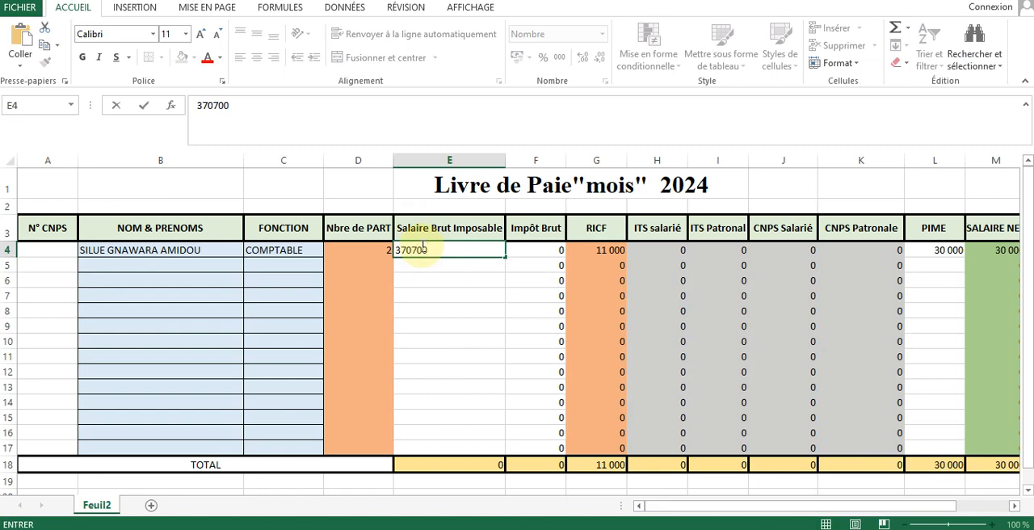
pyautogui.write('70 700')
pyautogui.press('Return')
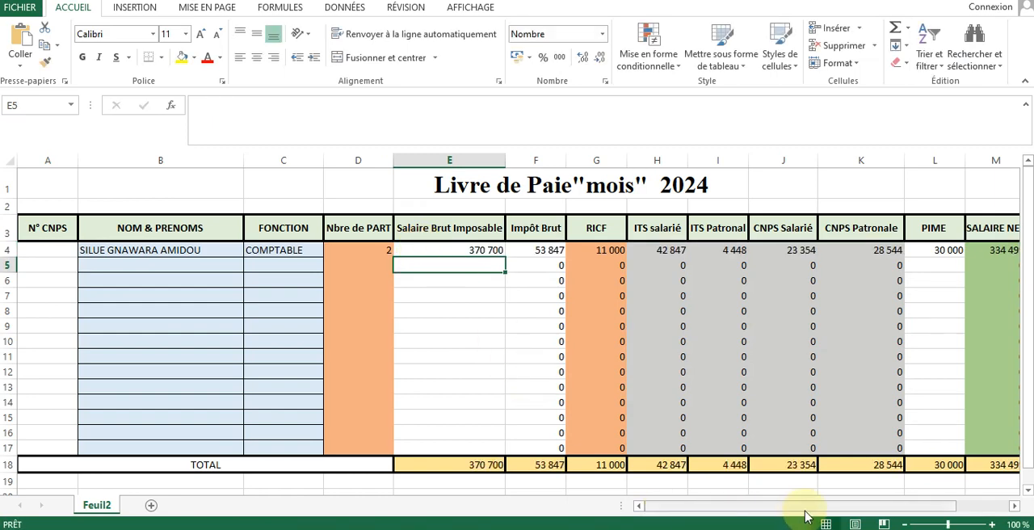
# Step: Examine the employee's computed tax, CNPS and net salary figures and inspect the Impôt Brut formula in cell F4
pyautogui.moveTo(808, 512); pyautogui.dragTo(834, 512)
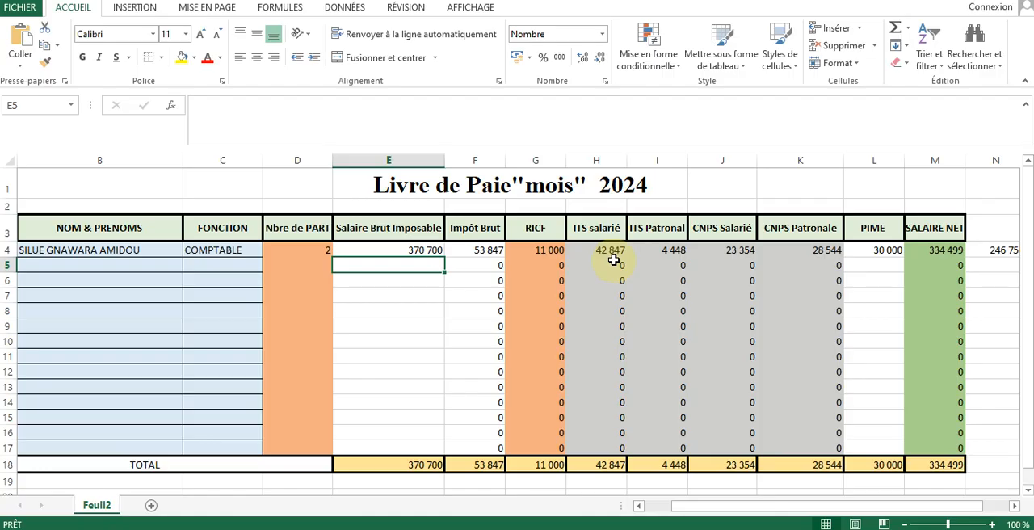
pyautogui.click(475, 254)
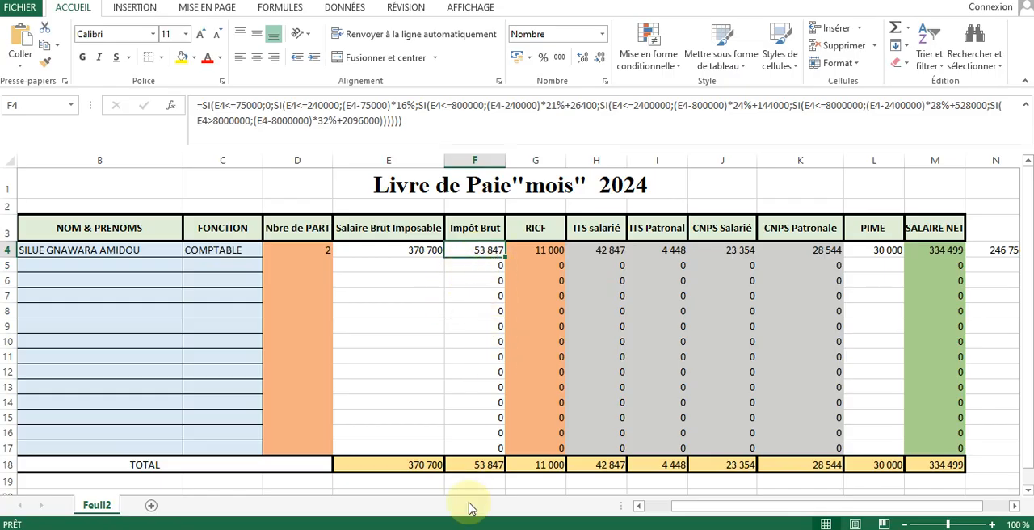
pyautogui.moveTo(458, 529)
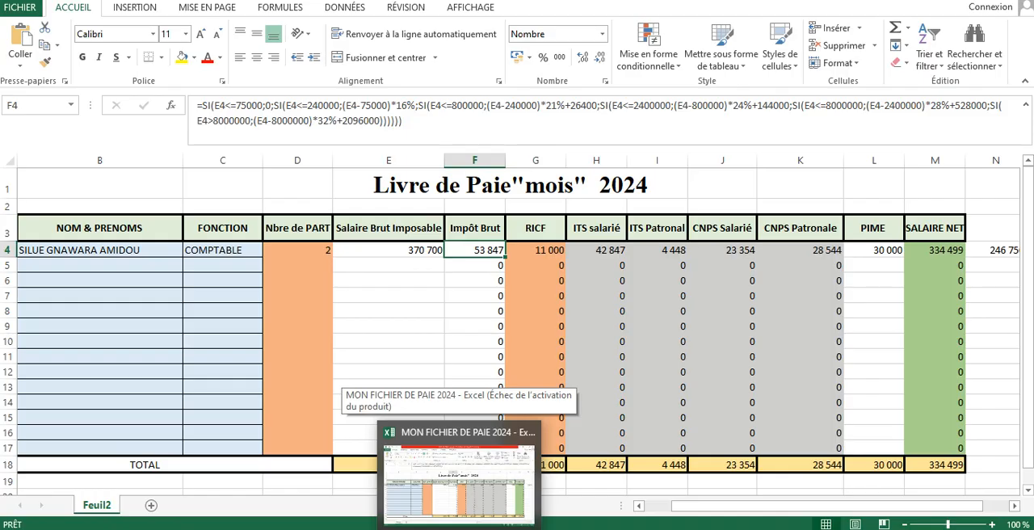
# Step: Switch back to Sage Paie and compare the payslip's gross tax, contributions and net pay with the figures in the Excel payroll book
pyautogui.click(459, 528)
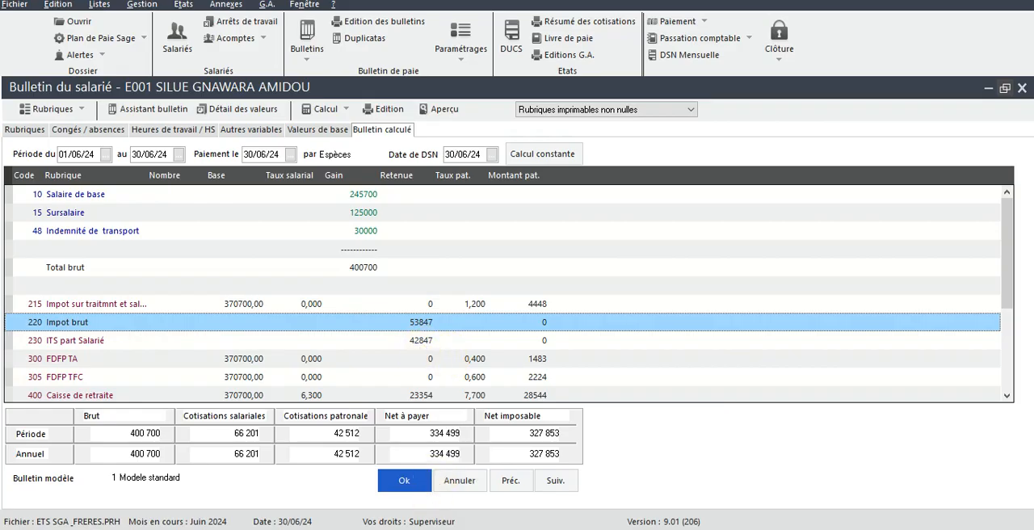
pyautogui.hotkey('alt', 'Tab')
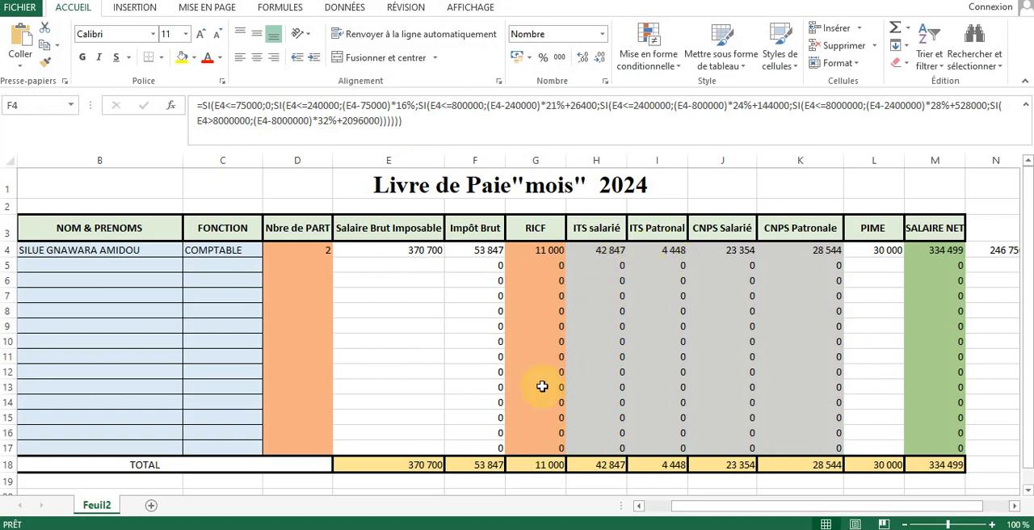
pyautogui.hotkey('alt', 'Tab')
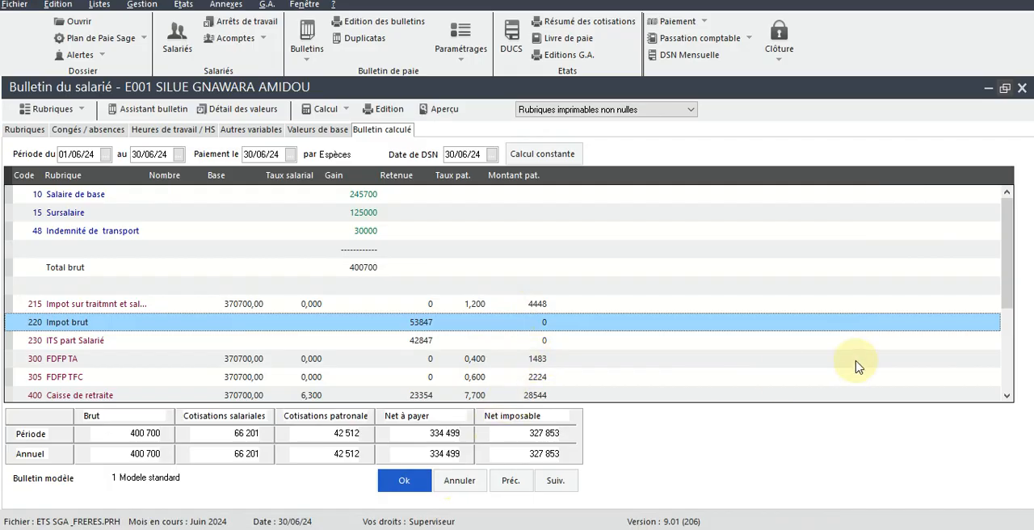
pyautogui.moveTo(1007, 288); pyautogui.dragTo(1007, 315)
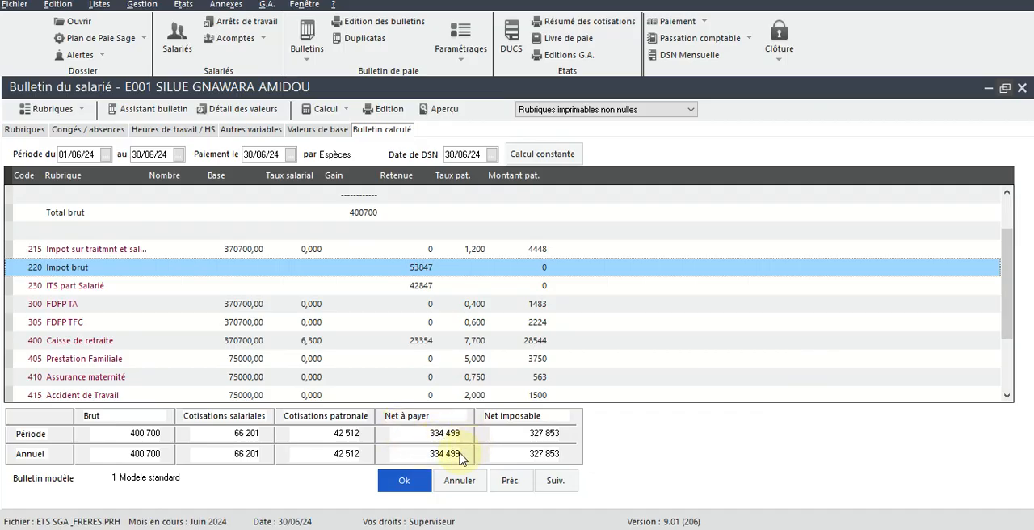
pyautogui.hotkey('alt', 'Tab')
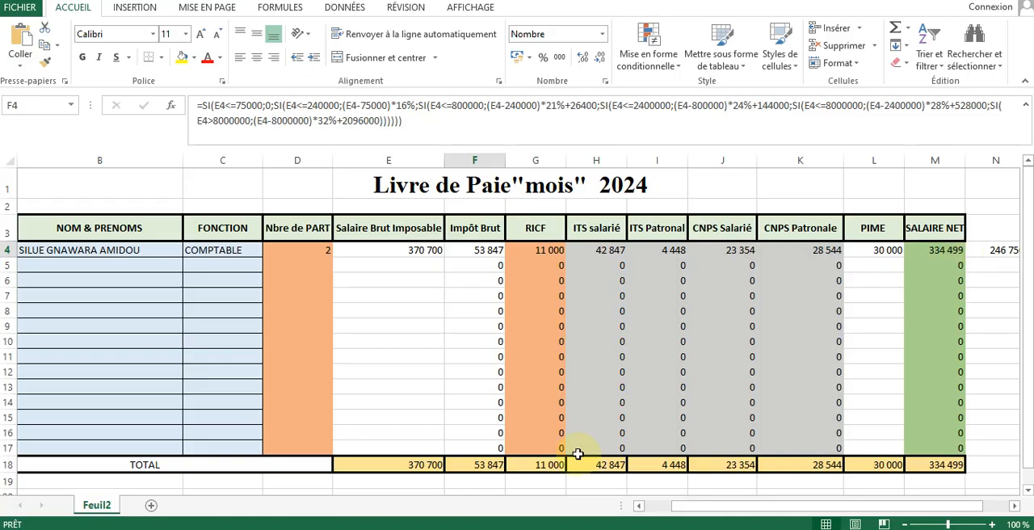
pyautogui.hotkey('alt', 'Tab')
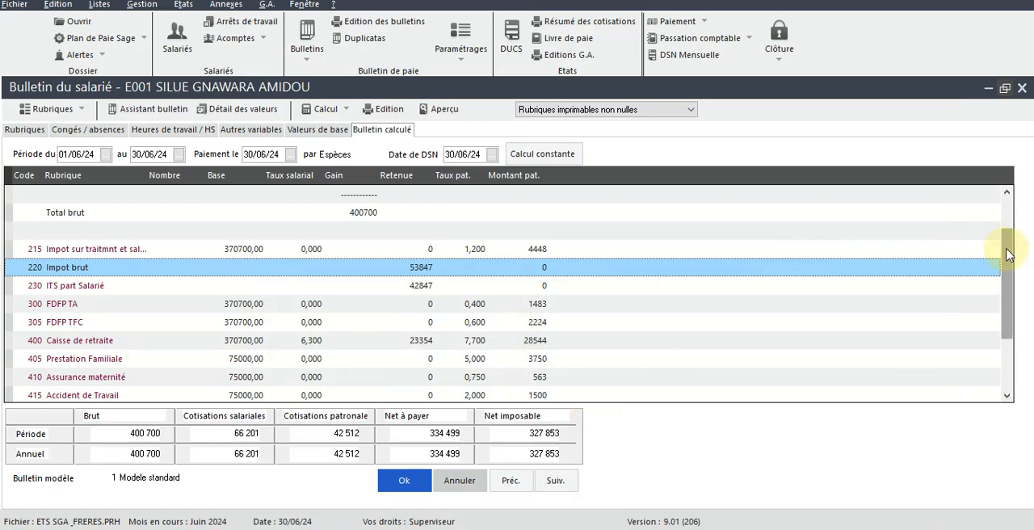
pyautogui.moveTo(1007, 254); pyautogui.dragTo(1009, 184)
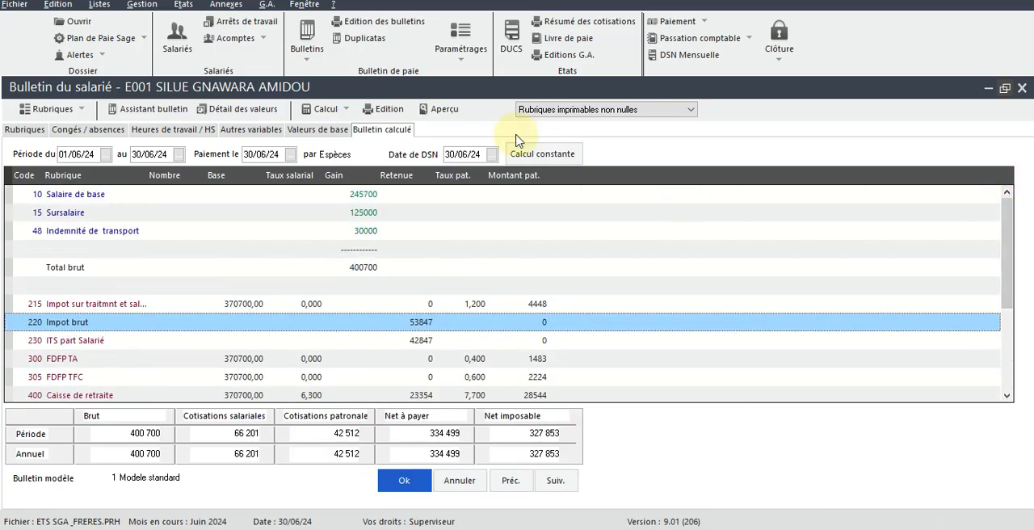
# Step: Generate the payslip for 01/06/24 to 30/06/24 on Papier blanc with Aperçu avant impression enabled
pyautogui.click(390, 109)
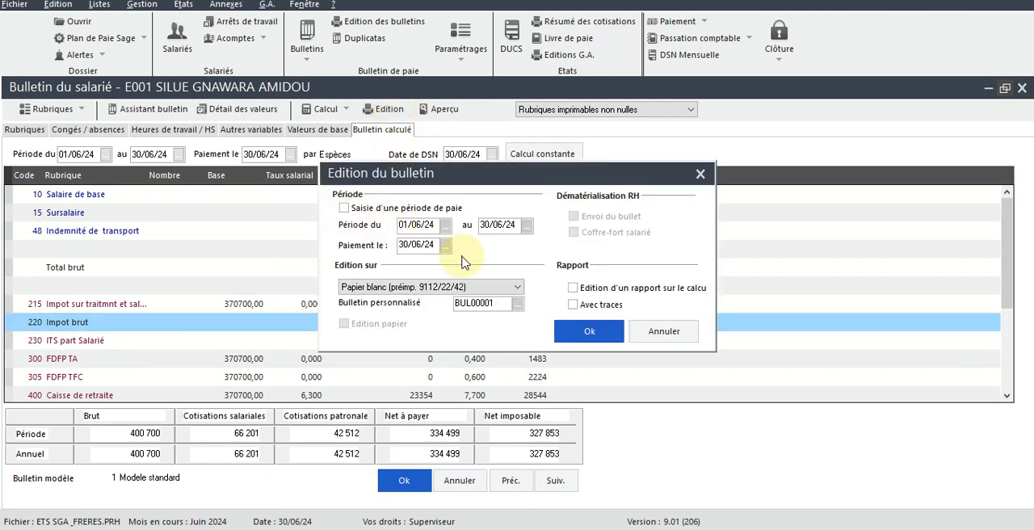
pyautogui.click(578, 335)
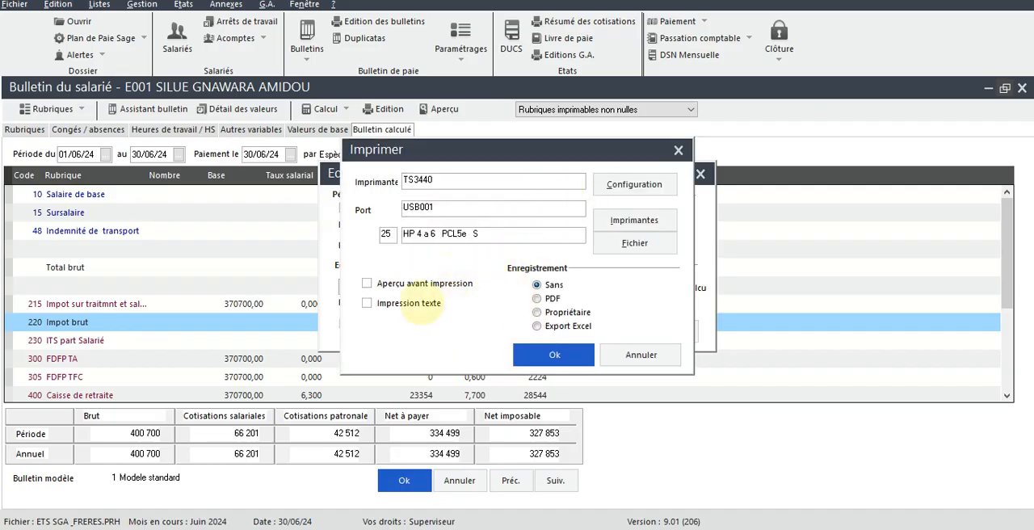
pyautogui.click(367, 284)
pyautogui.click(552, 357)
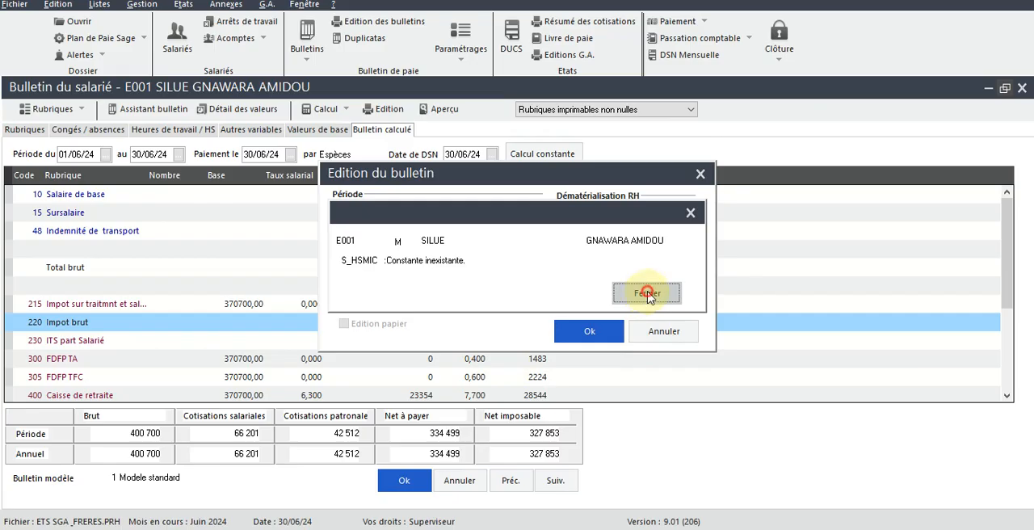
pyautogui.click(648, 296)
pyautogui.click(648, 296)
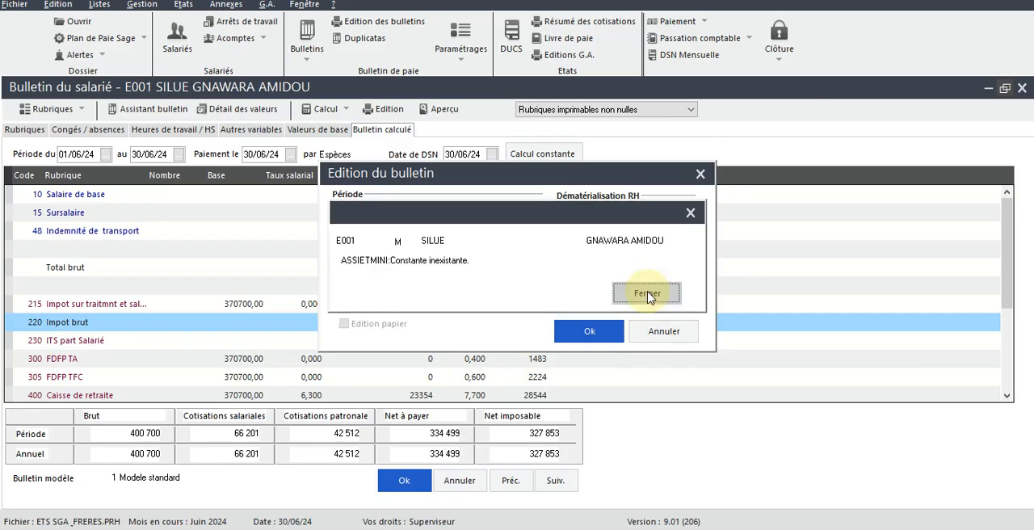
pyautogui.click(648, 296)
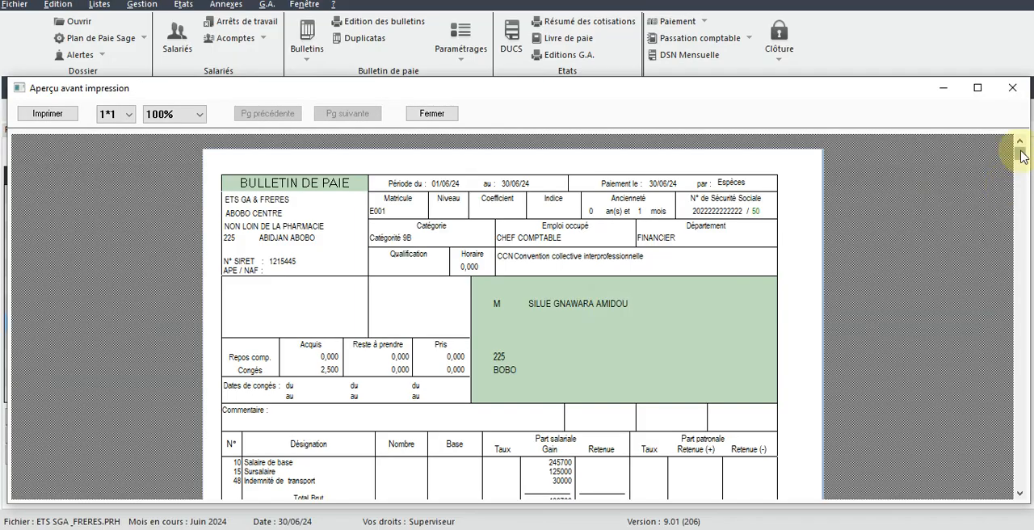
# Step: Examine the previewed payslip's pay lines, cumulative totals and net pay, and close the preview
pyautogui.moveTo(1022, 156); pyautogui.dragTo(1024, 293)
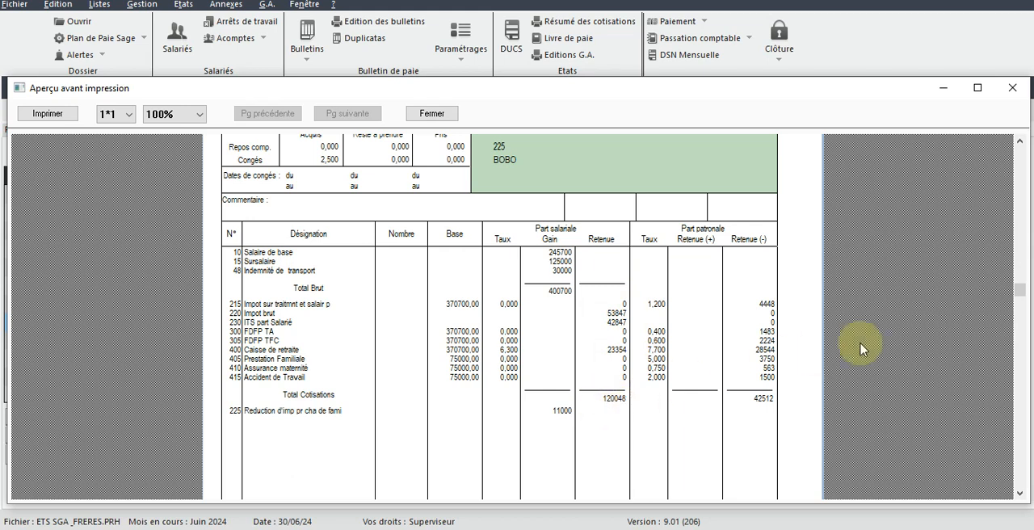
pyautogui.moveTo(1019, 289); pyautogui.dragTo(1020, 485)
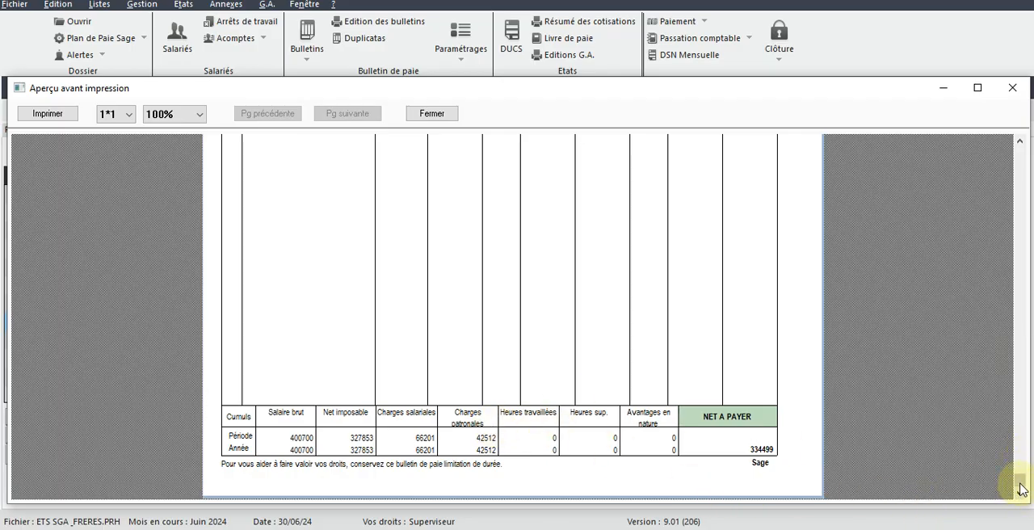
pyautogui.moveTo(1019, 485); pyautogui.dragTo(1019, 172)
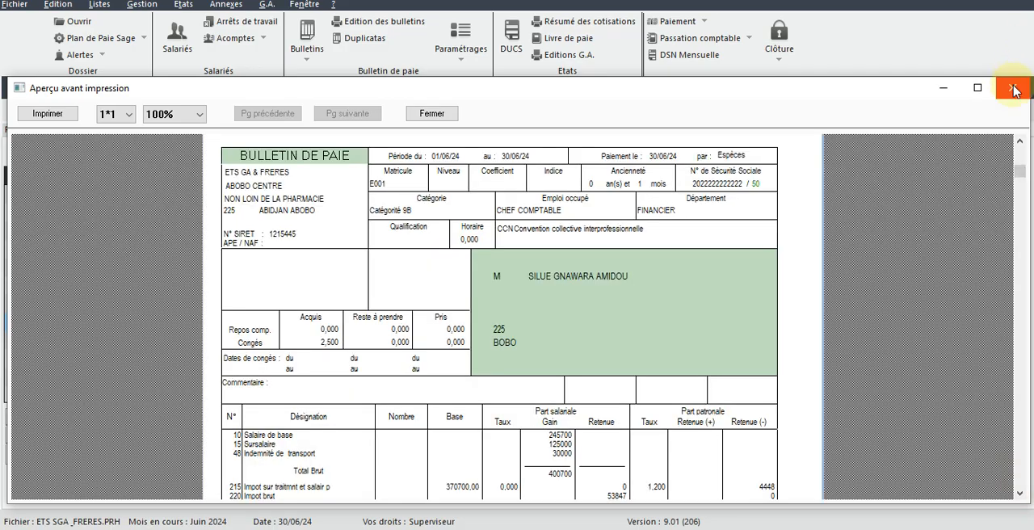
pyautogui.click(1012, 87)
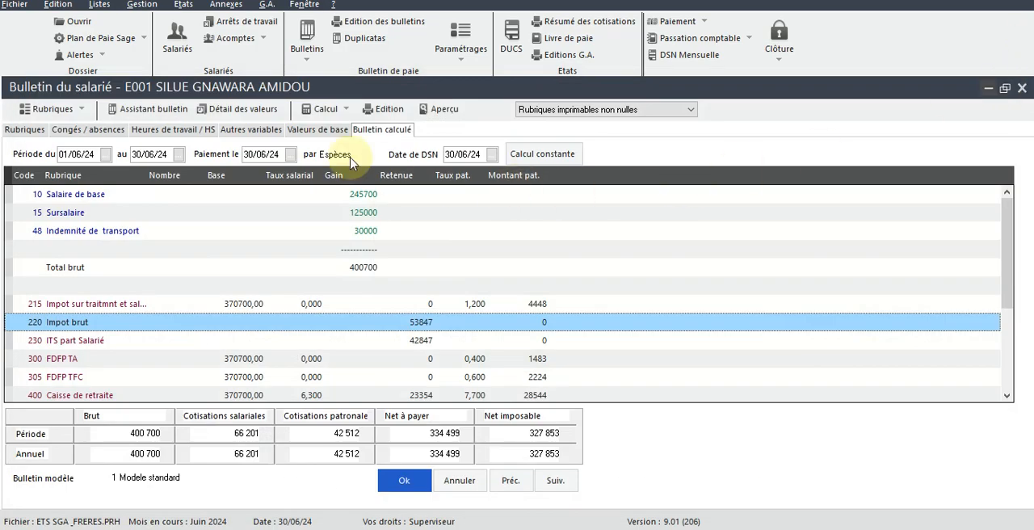
# Step: Restore the payslip window to a smaller size and open the list of pay items filtered to IMPOT
pyautogui.click(1004, 88)
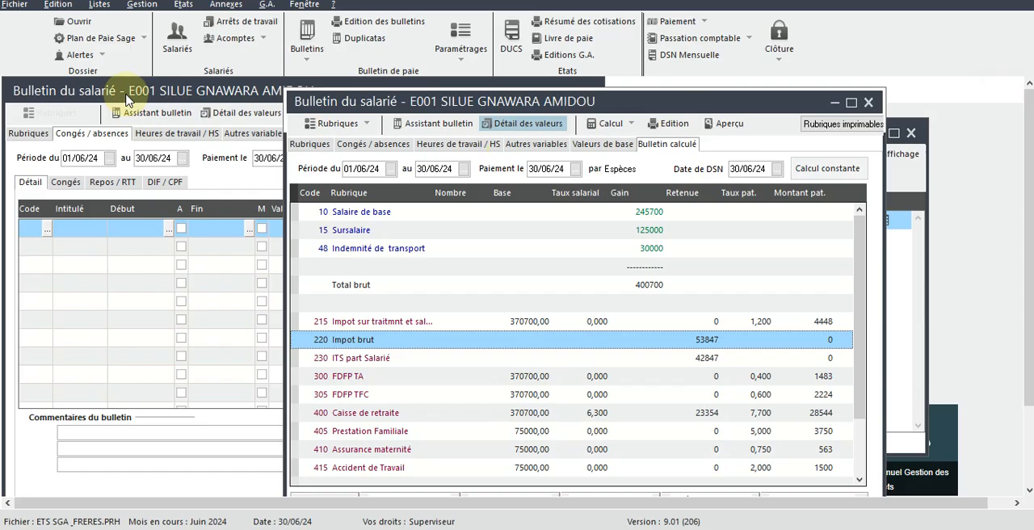
pyautogui.click(126, 98)
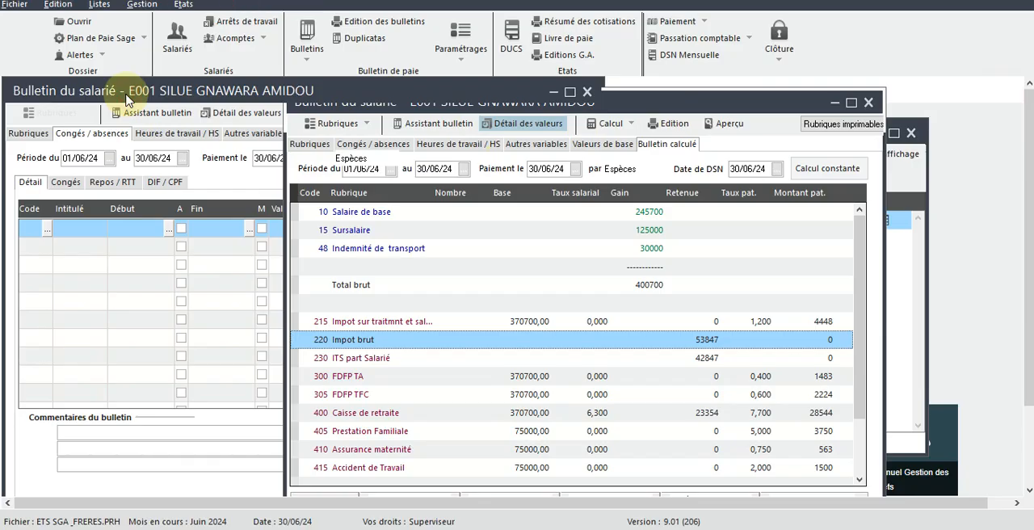
pyautogui.click(100, 4)
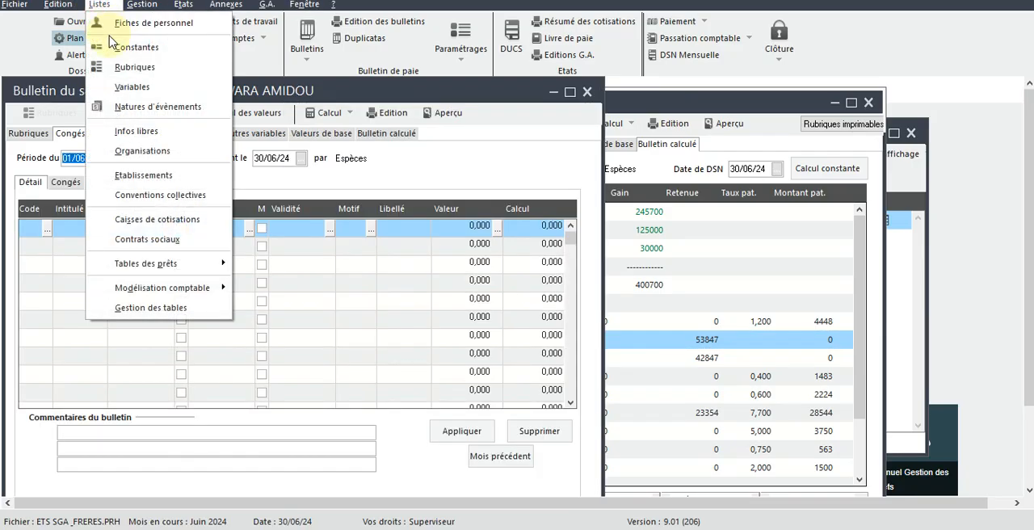
pyautogui.click(134, 69)
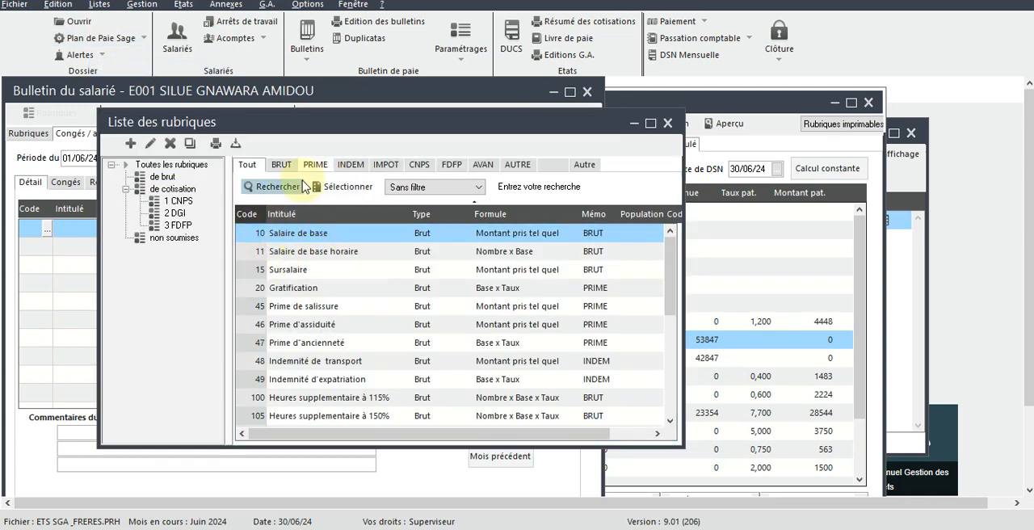
pyautogui.click(386, 165)
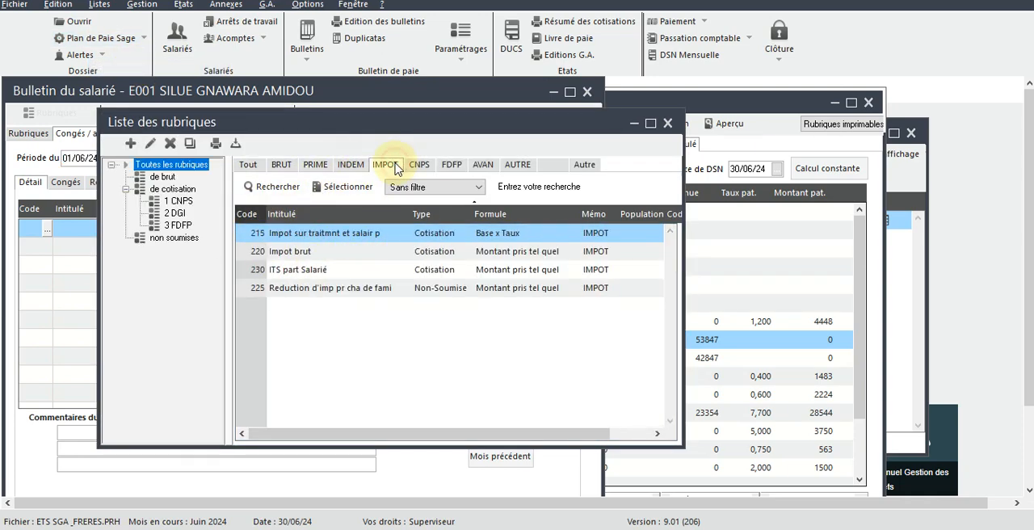
# Step: Set the Imprimable property of pay item 220 Impot brut to Jamais and close the list of pay items
pyautogui.doubleClick(396, 251)
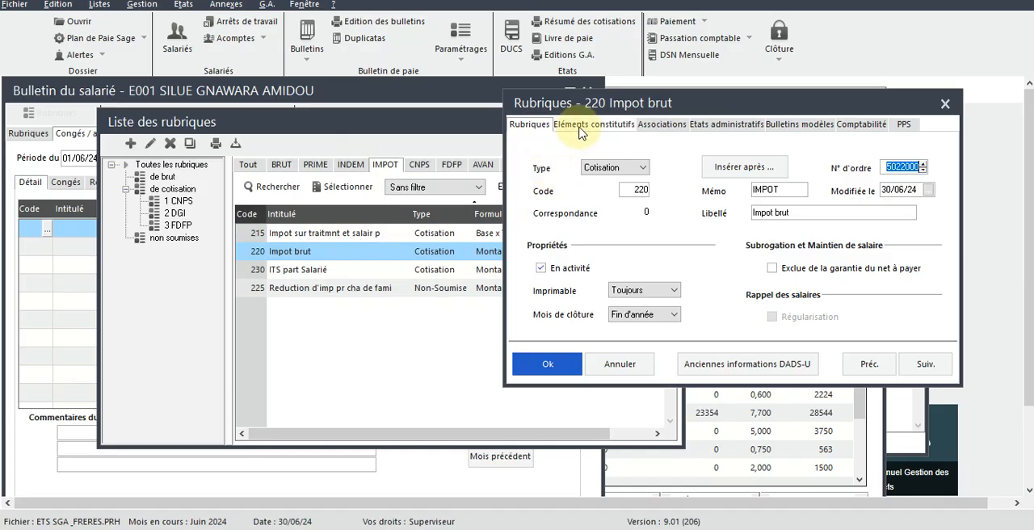
pyautogui.click(642, 291)
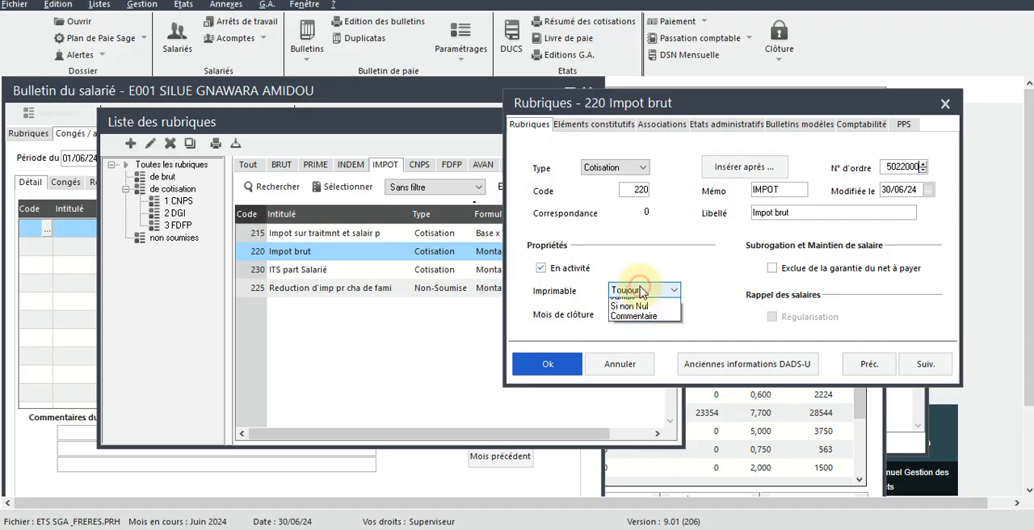
pyautogui.click(626, 313)
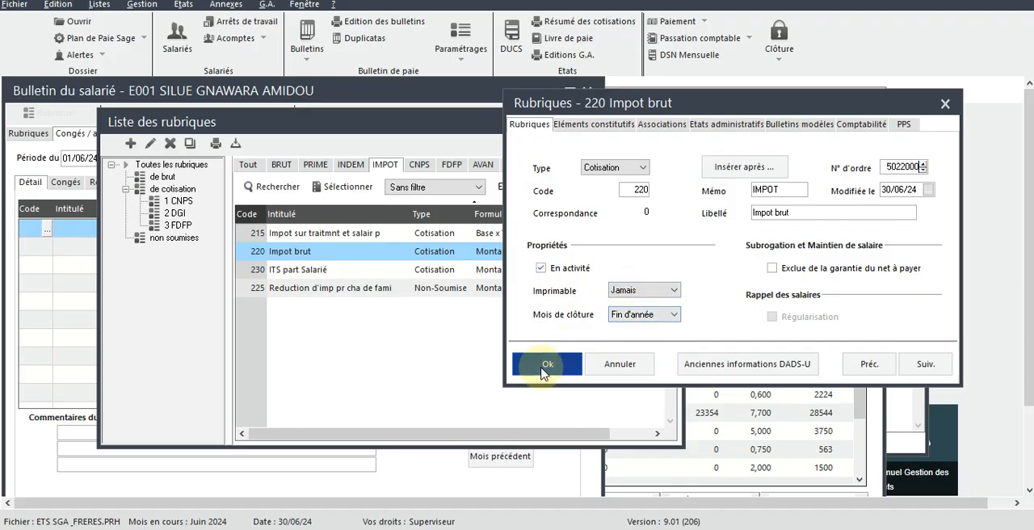
pyautogui.click(546, 365)
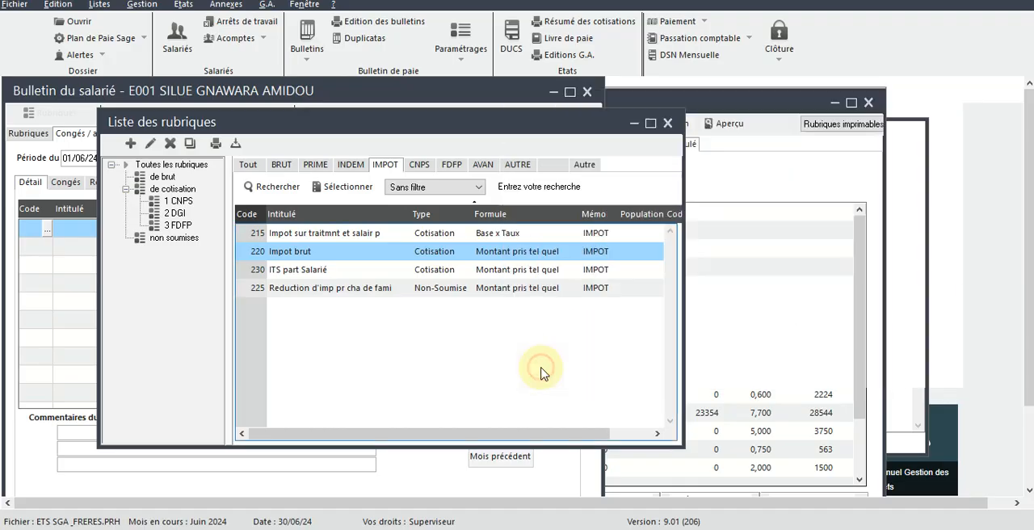
pyautogui.click(667, 123)
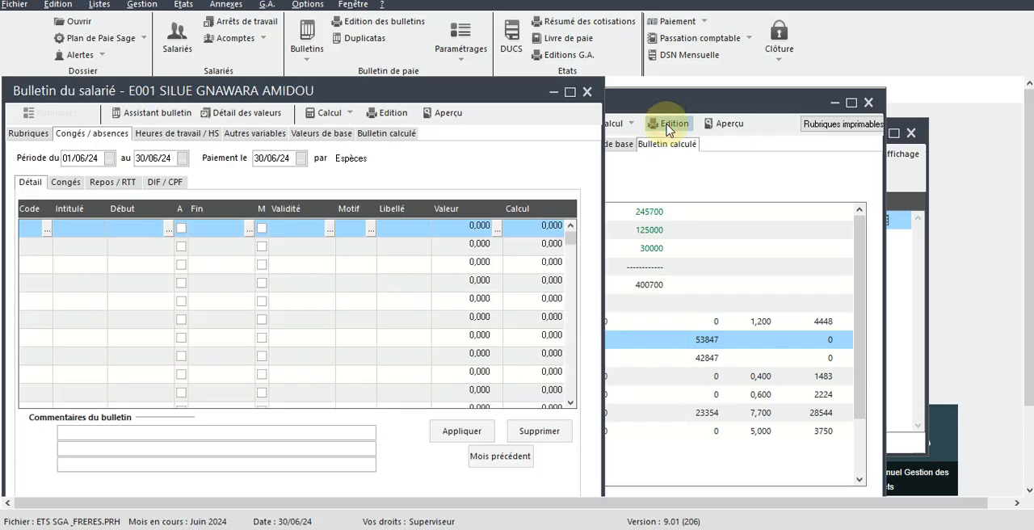
# Step: Return to the calculated payslip in an enlarged window and check which tax lines it lists
pyautogui.click(630, 102)
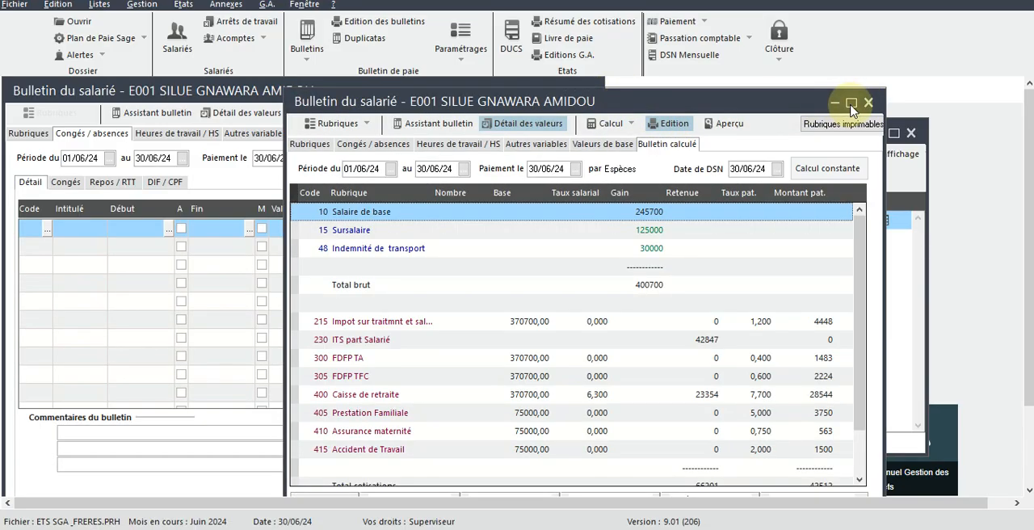
pyautogui.click(852, 103)
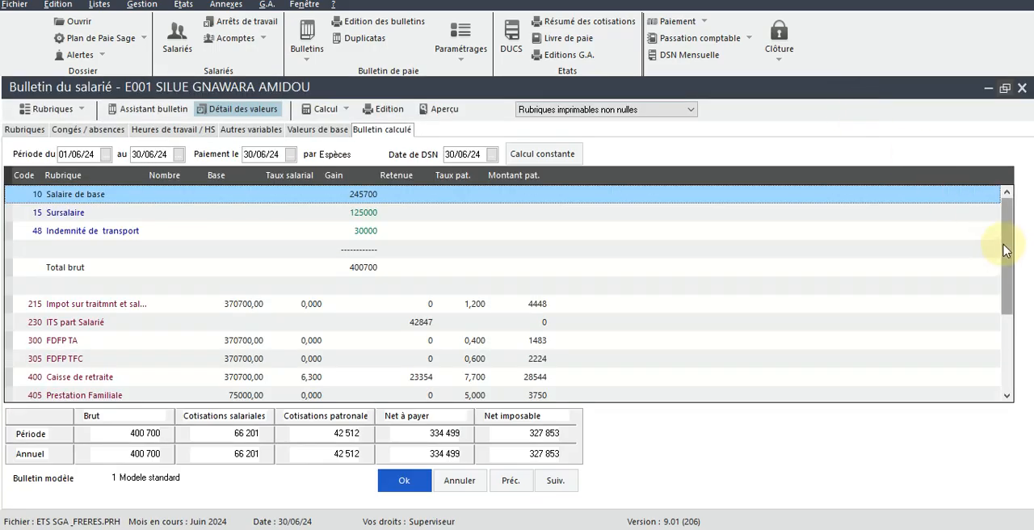
pyautogui.moveTo(1006, 250)
pyautogui.mouseDown()
pyautogui.moveTo(1005, 319)
pyautogui.moveTo(1007, 219)
pyautogui.moveTo(1006, 300)
pyautogui.moveTo(1005, 233)
pyautogui.mouseUp()
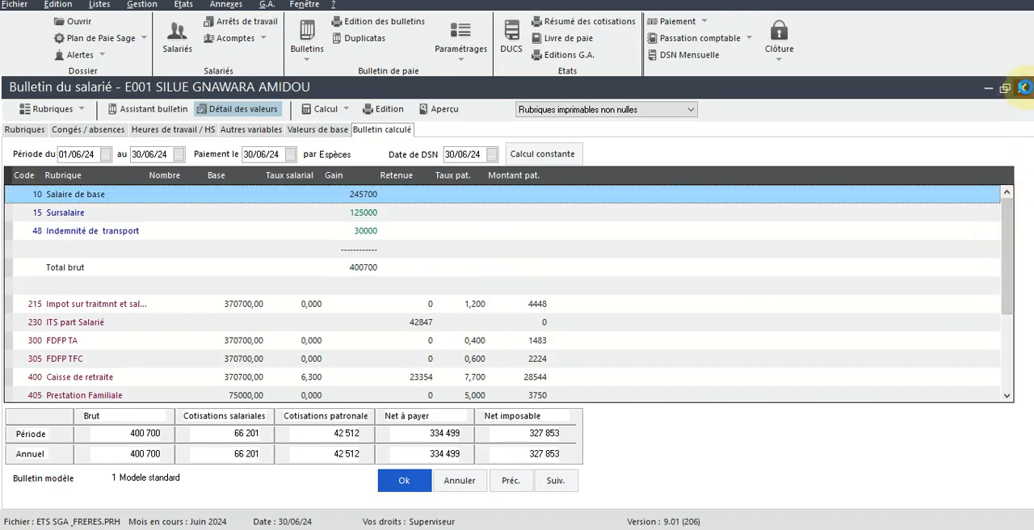
# Step: Close both of the employee's payslip windows, saving their changes, and close the list of employees
pyautogui.click(1024, 87)
pyautogui.click(543, 331)
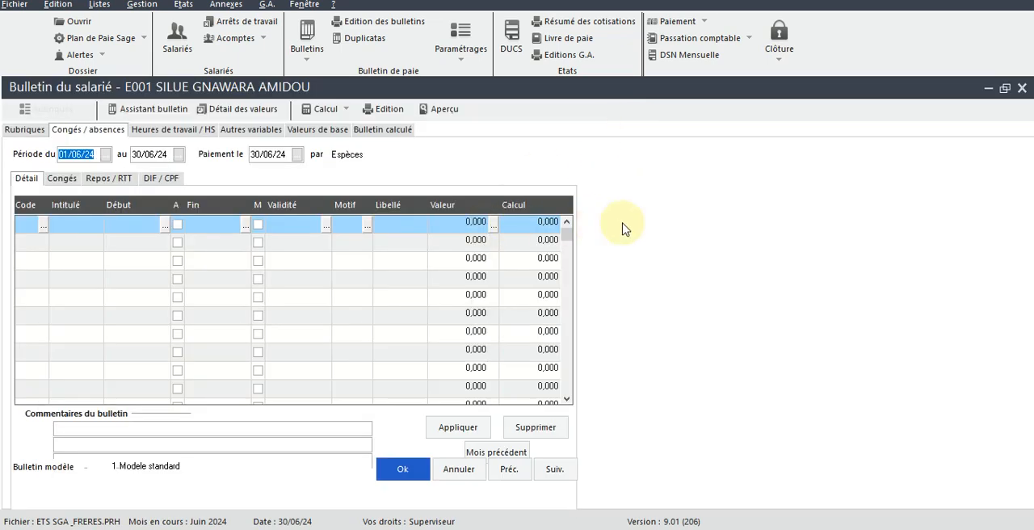
pyautogui.click(26, 132)
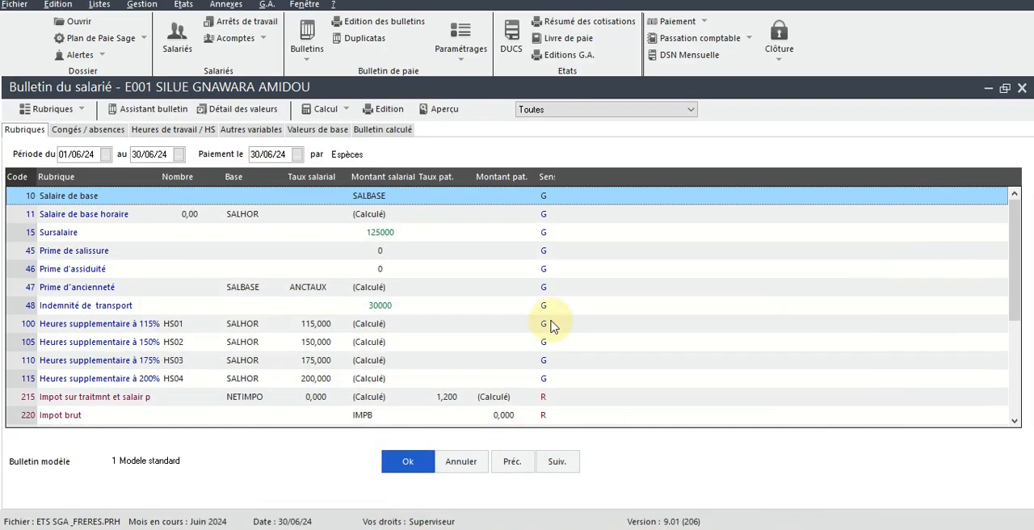
pyautogui.click(1022, 90)
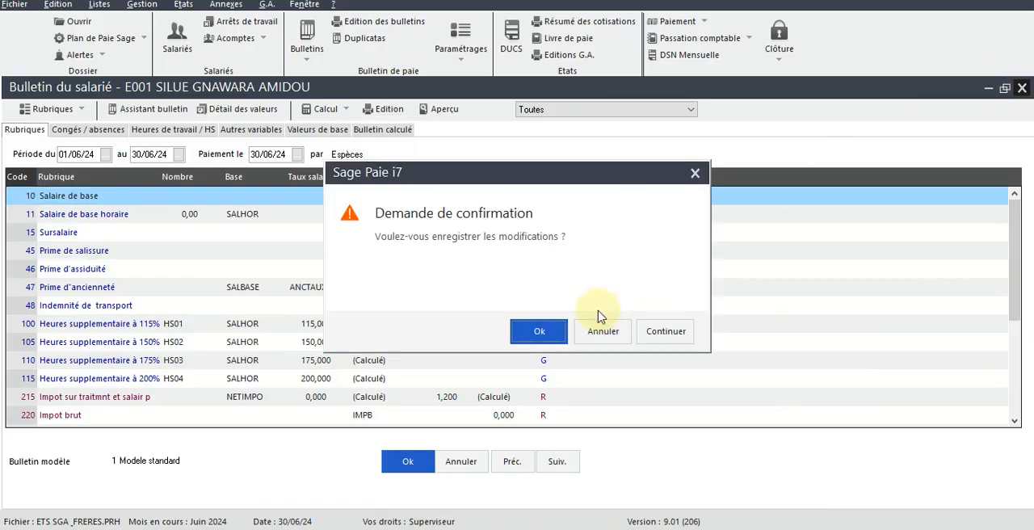
pyautogui.click(537, 327)
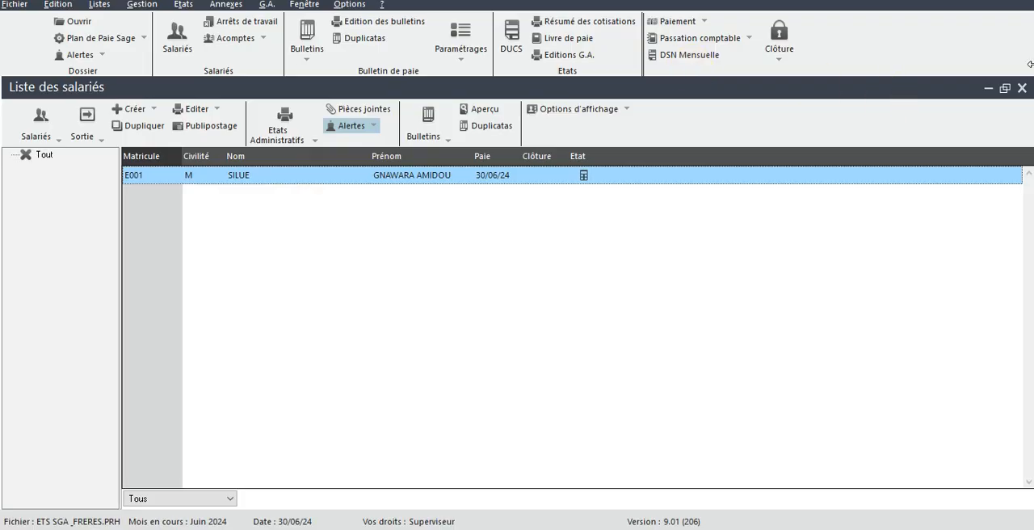
pyautogui.click(1006, 89)
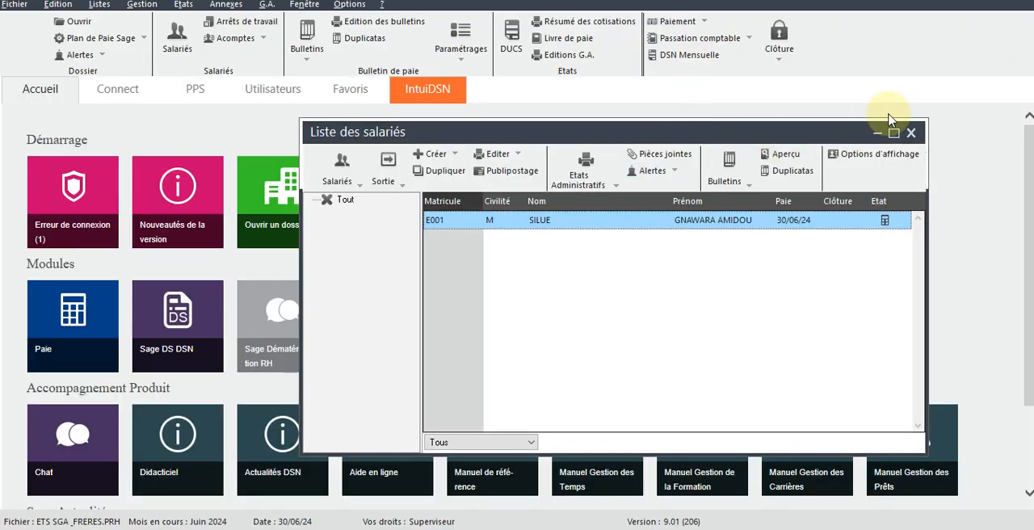
pyautogui.click(909, 134)
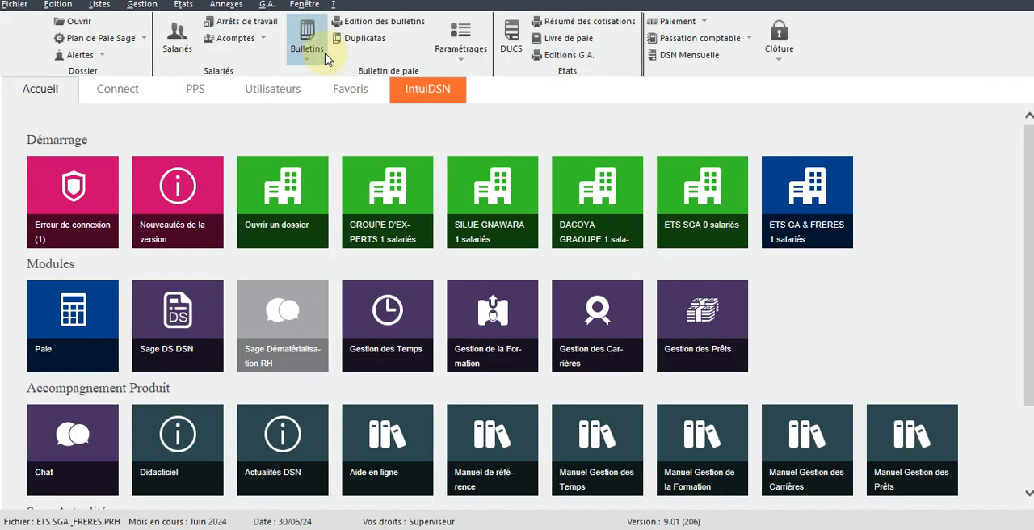
# Step: Reopen the employee's payslip from the list of employee payslips and select pay item 220 Impot brut among its Rubriques
pyautogui.click(142, 5)
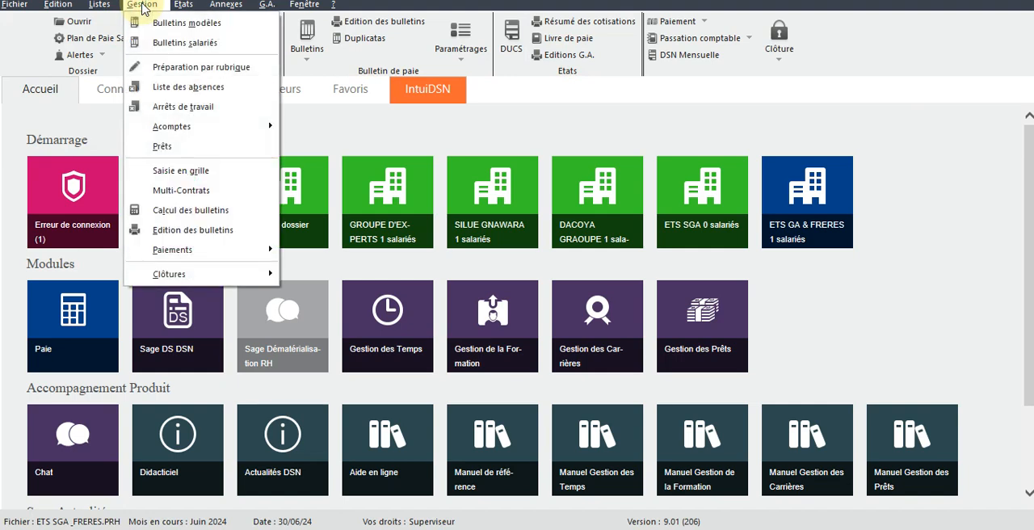
pyautogui.click(168, 50)
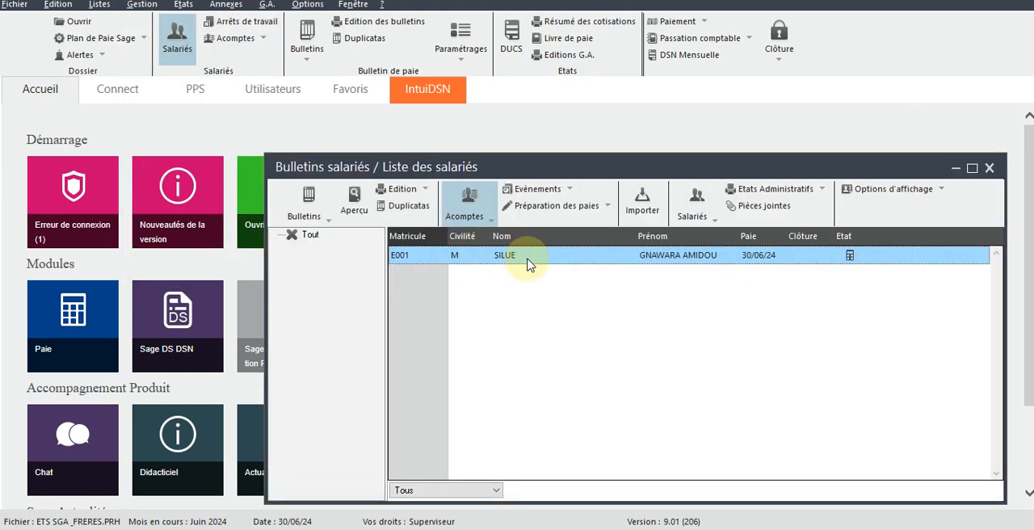
pyautogui.doubleClick(527, 255)
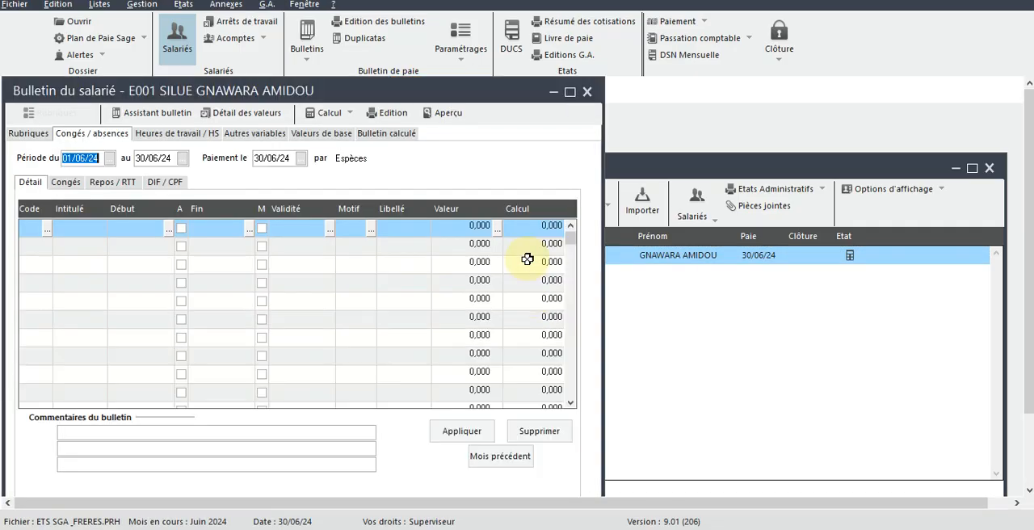
pyautogui.click(27, 134)
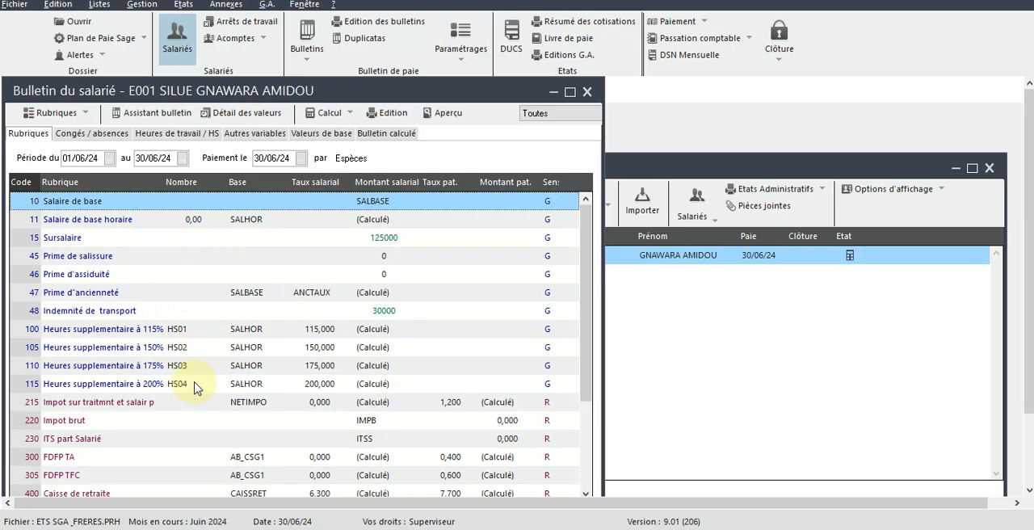
pyautogui.click(76, 422)
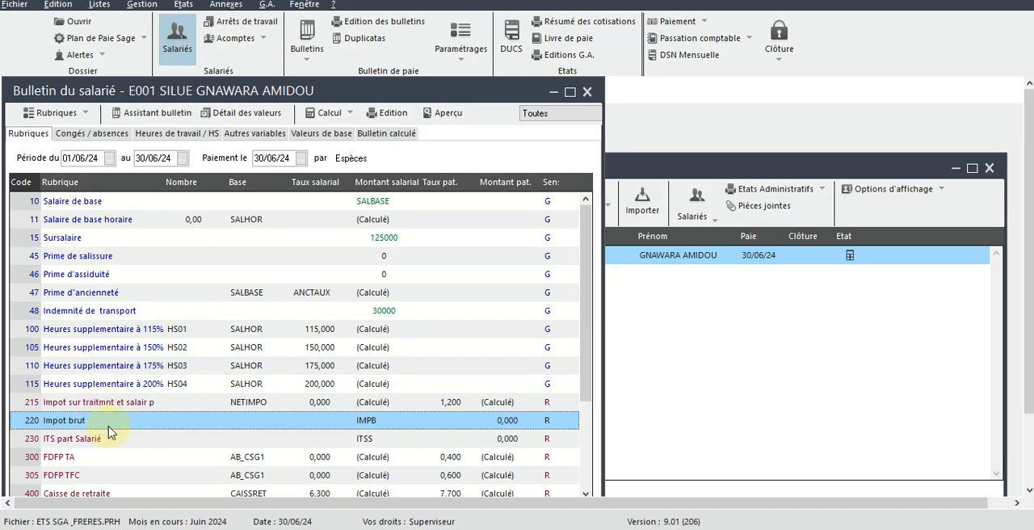
# Step: Show the employee's calculated payslip in an enlarged window and check its tax, contribution and total lines
pyautogui.click(395, 135)
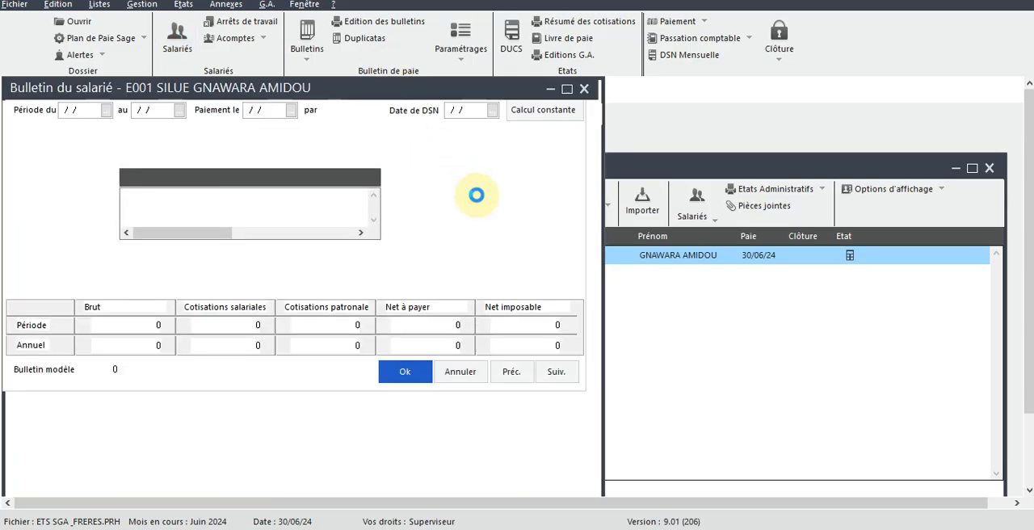
pyautogui.press('Return')
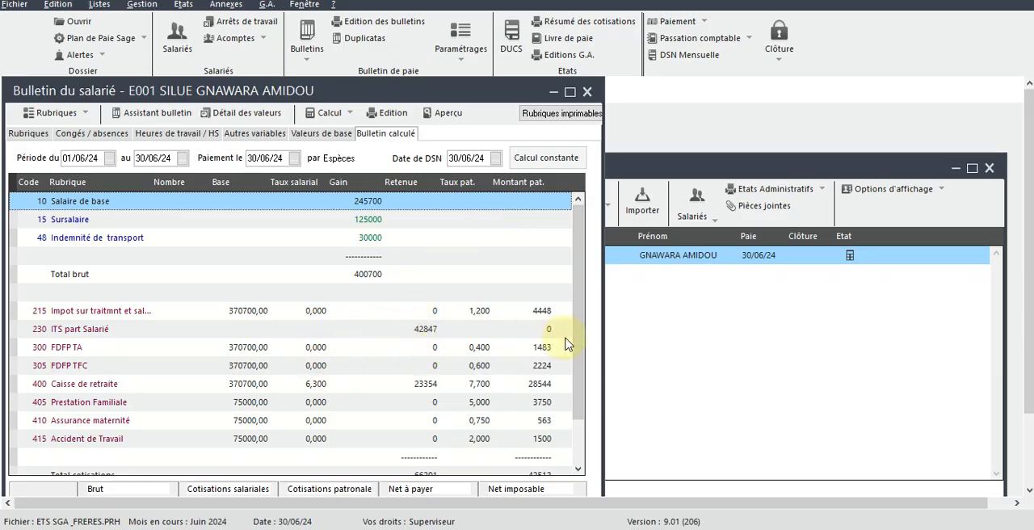
pyautogui.click(585, 300)
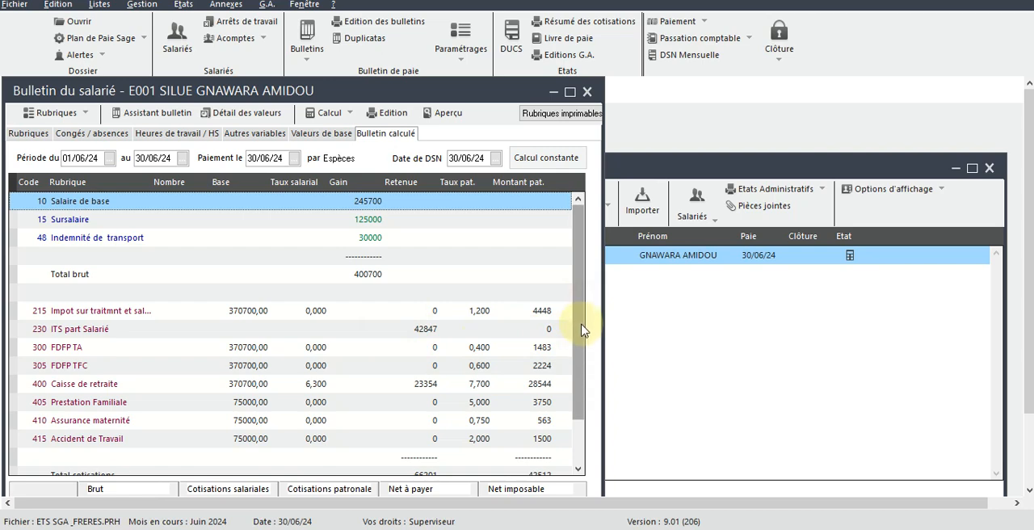
pyautogui.moveTo(582, 328); pyautogui.dragTo(575, 406)
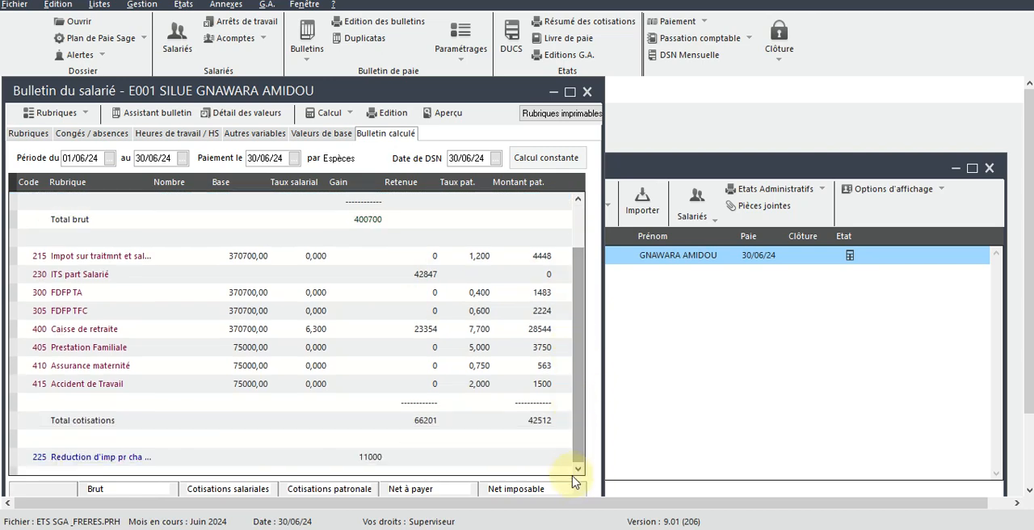
pyautogui.click(569, 92)
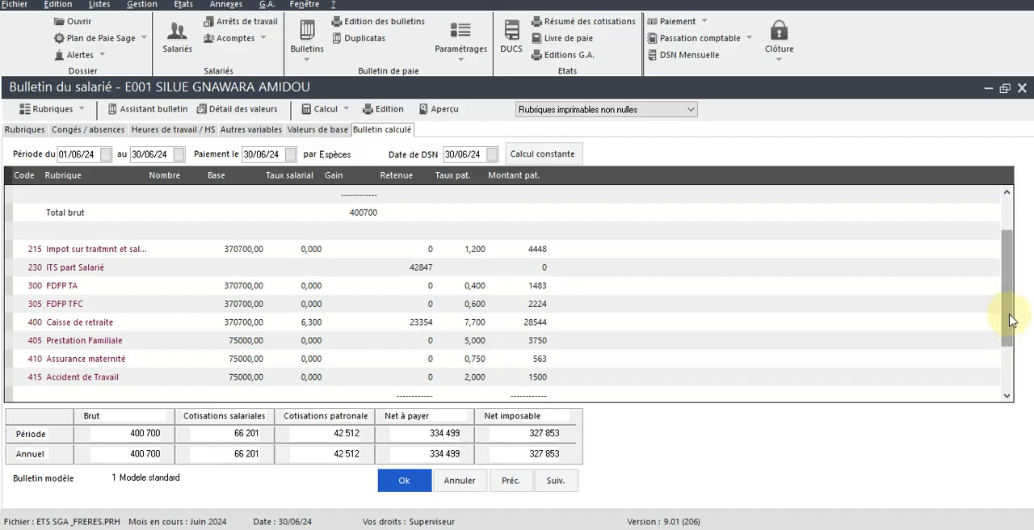
pyautogui.moveTo(1010, 313); pyautogui.dragTo(1009, 341)
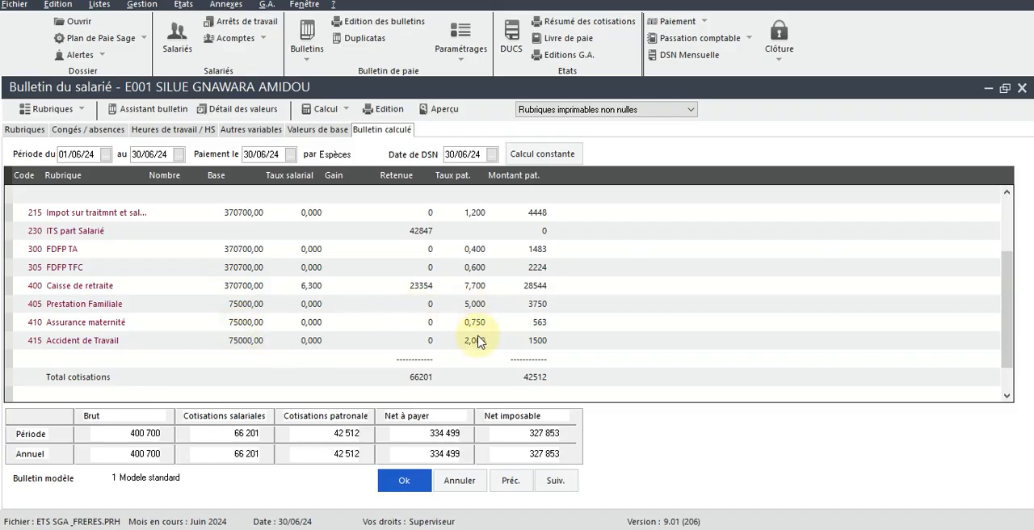
# Step: Generate the June 2024 payslip on Papier blanc with template BUL00001 as a preview before printing
pyautogui.click(388, 112)
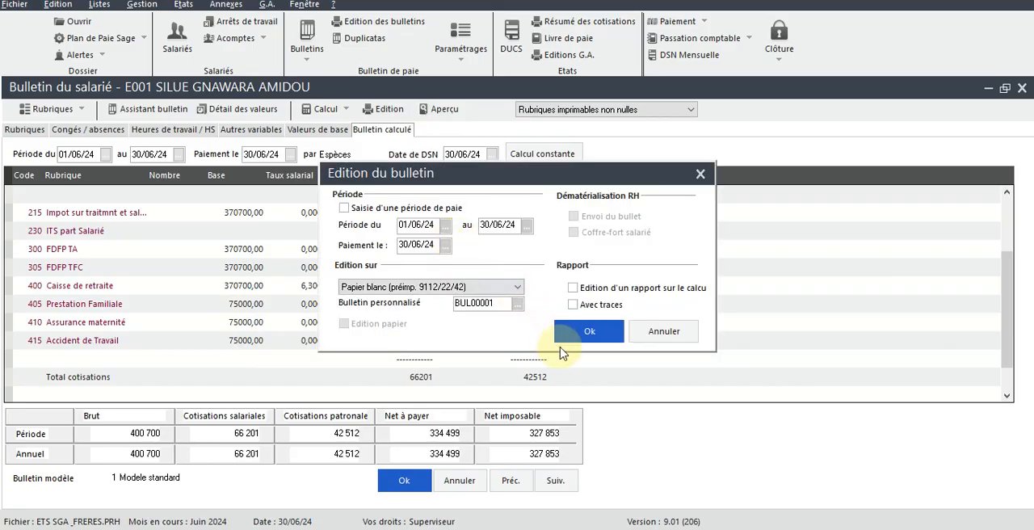
pyautogui.click(588, 332)
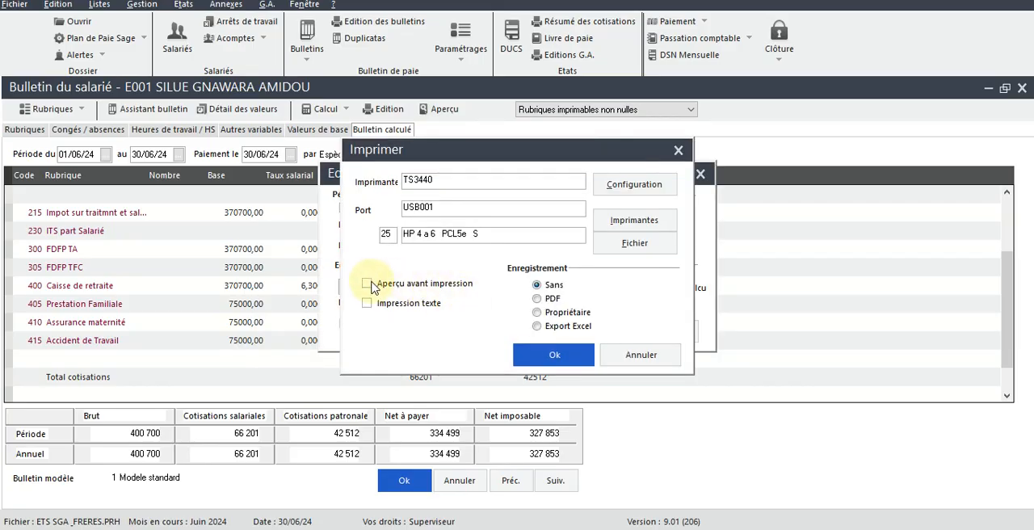
pyautogui.click(545, 355)
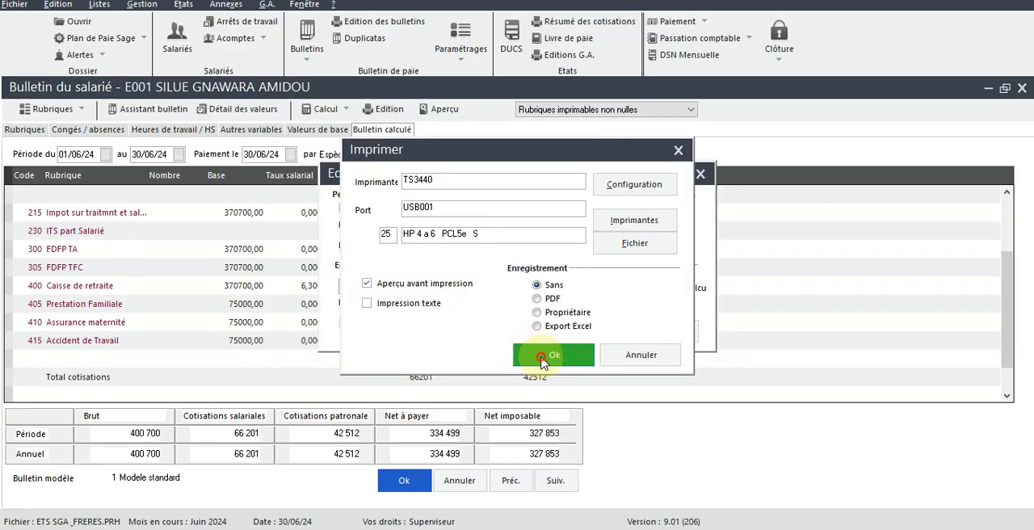
pyautogui.click(638, 296)
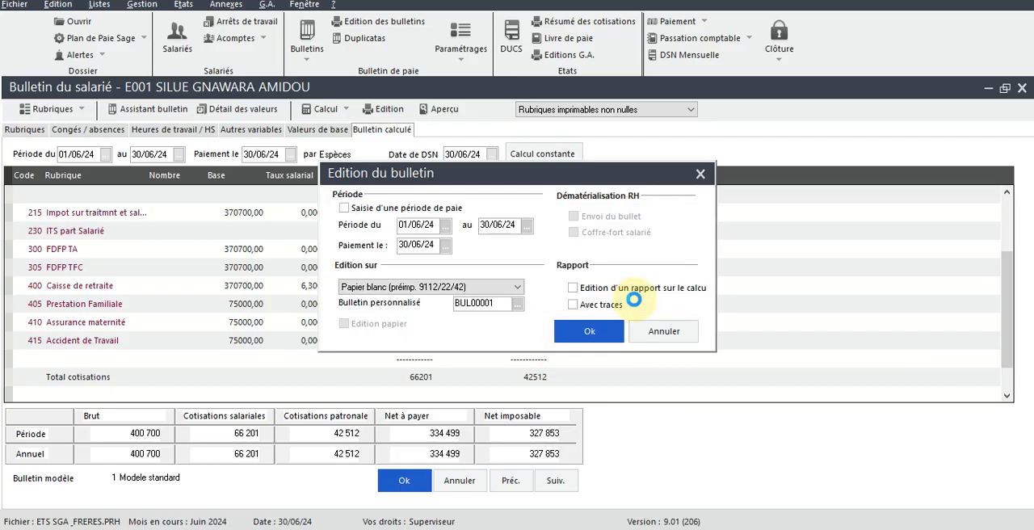
pyautogui.click(635, 302)
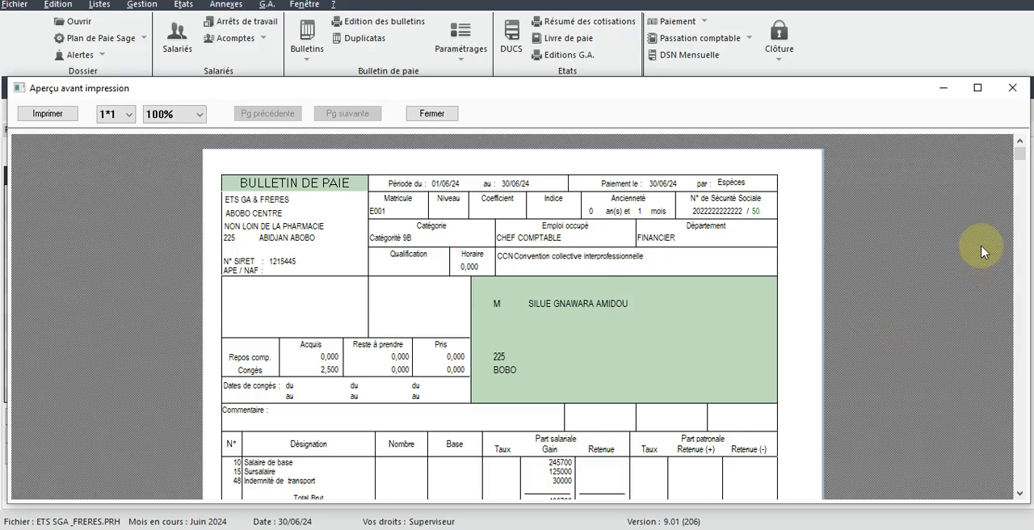
# Step: Review the previewed payslip from the pay lines down to the net pay and close the preview
pyautogui.scroll(-1, 1022, 157)
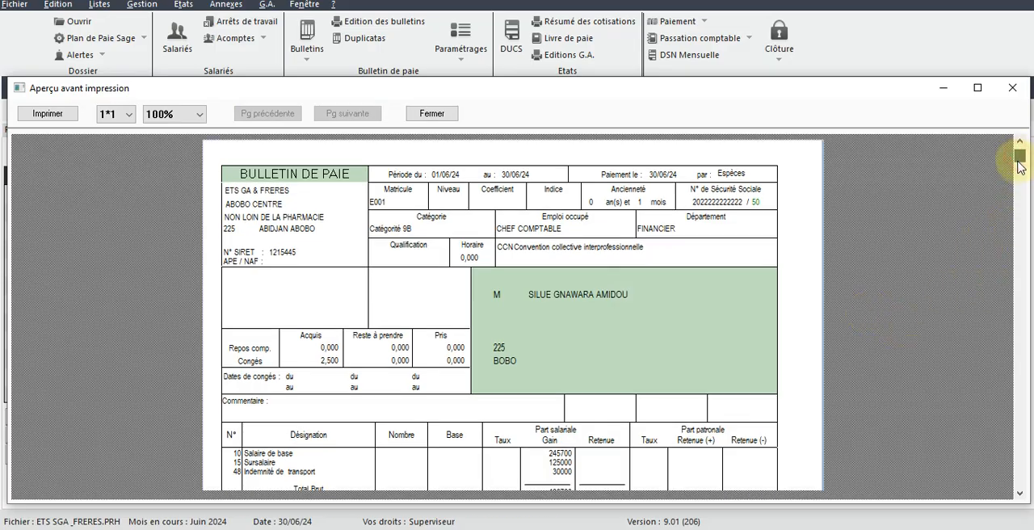
pyautogui.scroll(-3, 1019, 188)
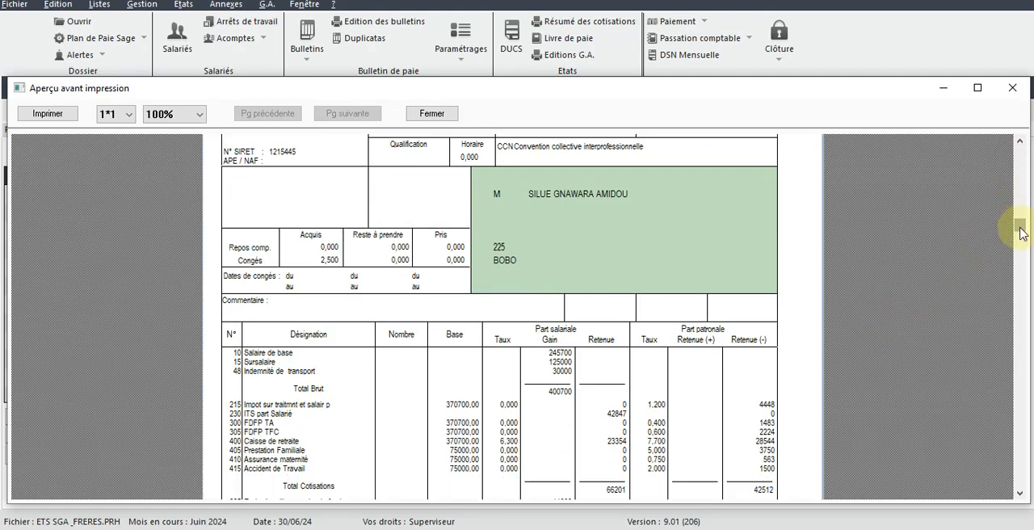
pyautogui.moveTo(1020, 230); pyautogui.dragTo(1022, 296)
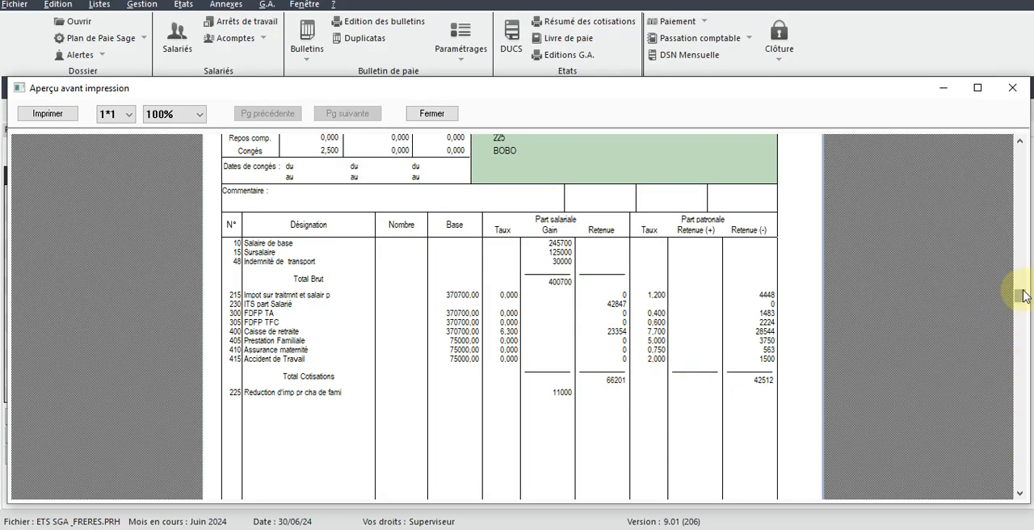
pyautogui.moveTo(1020, 297); pyautogui.dragTo(1019, 476)
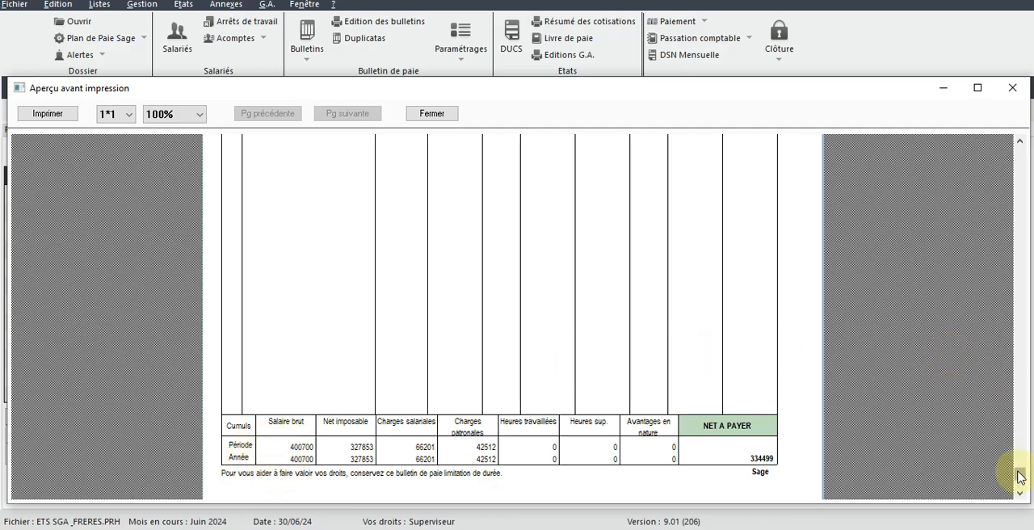
pyautogui.moveTo(1019, 477); pyautogui.dragTo(1023, 233)
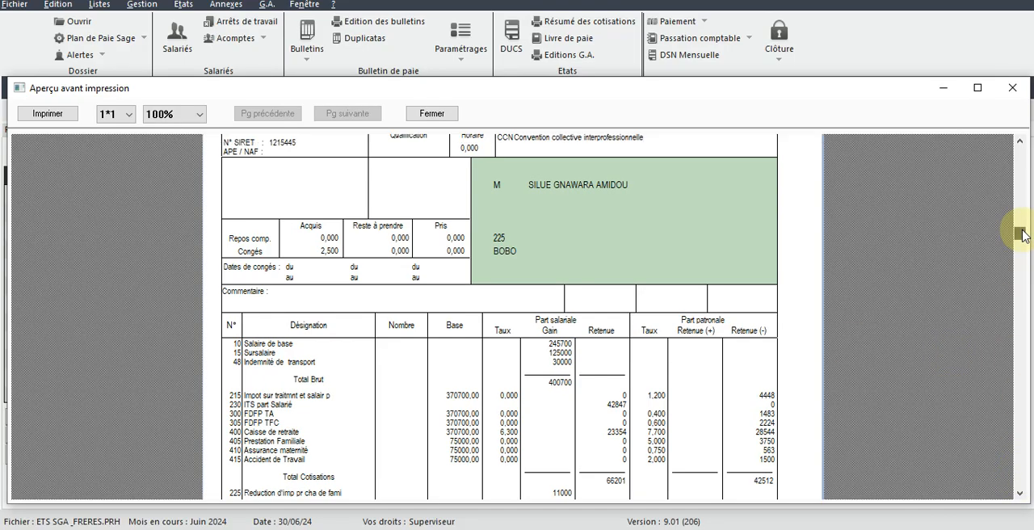
pyautogui.click(1012, 88)
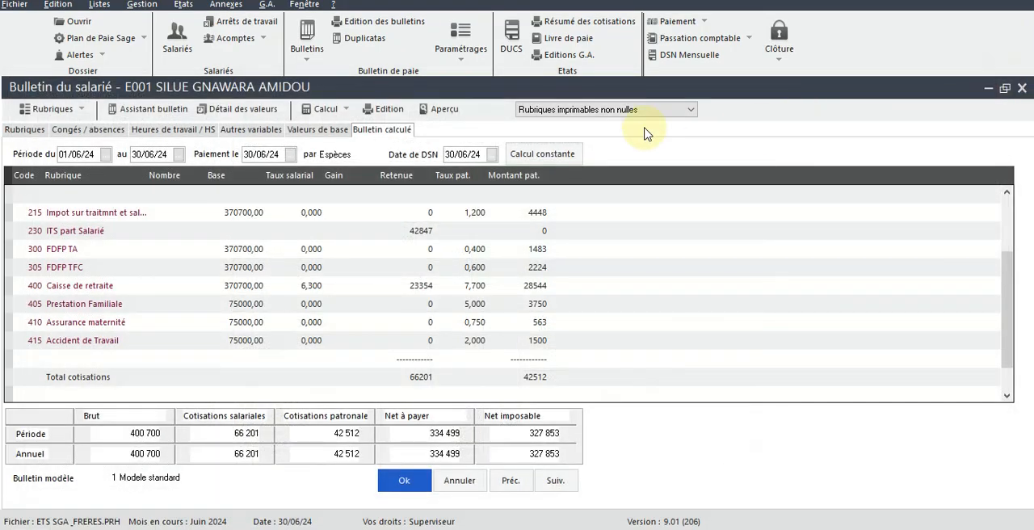
# Step: Preview the monthly payroll book for 01/06/24 to 30/06/24, starting the Matricule range at the listed employee
pyautogui.click(556, 44)
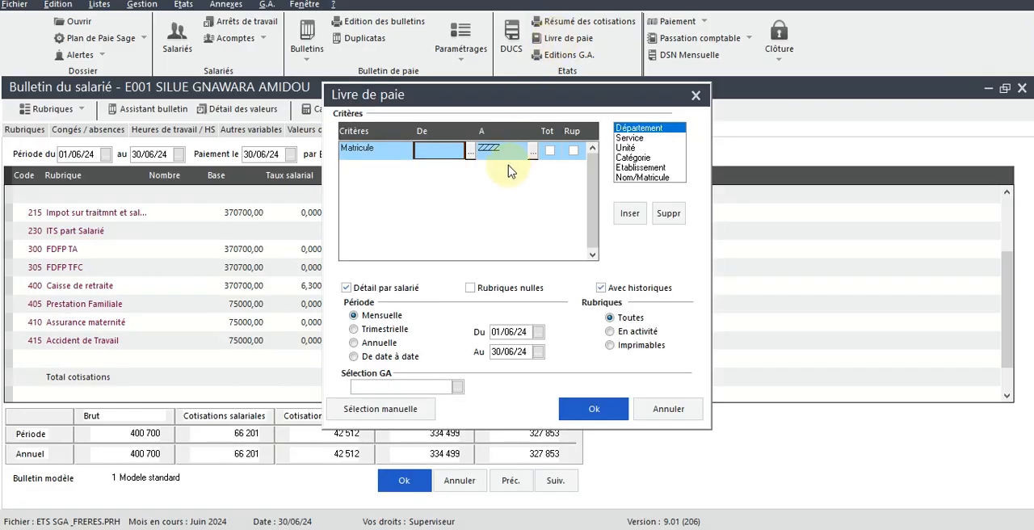
pyautogui.click(470, 152)
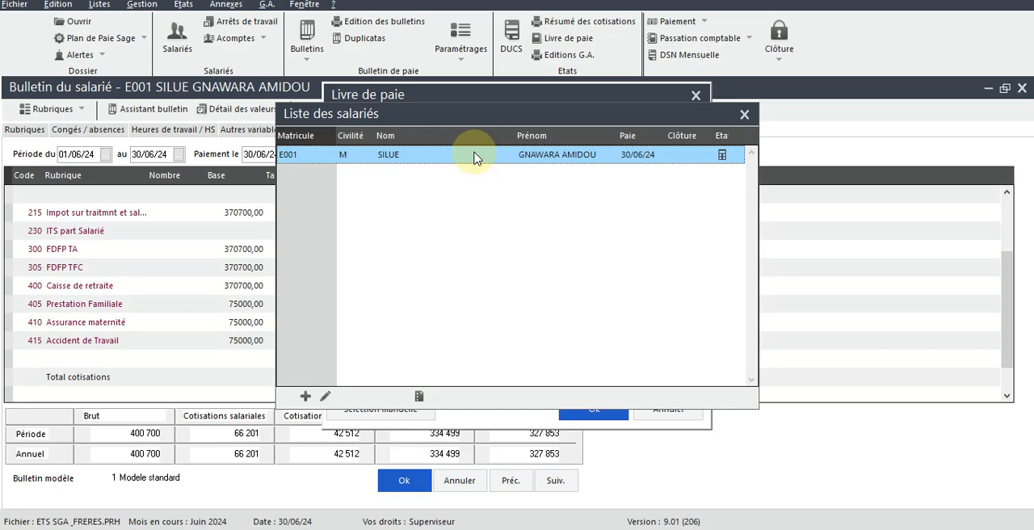
pyautogui.doubleClick(476, 161)
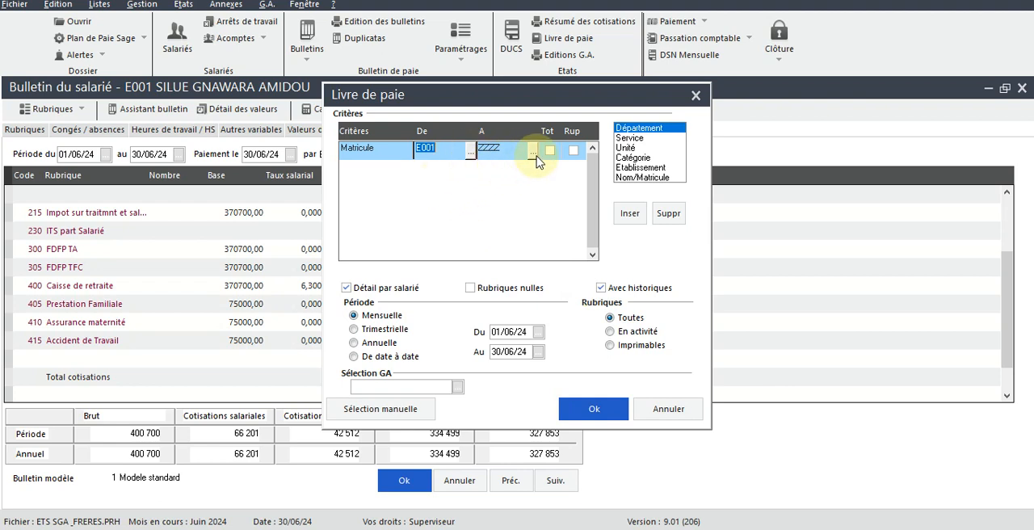
pyautogui.click(589, 410)
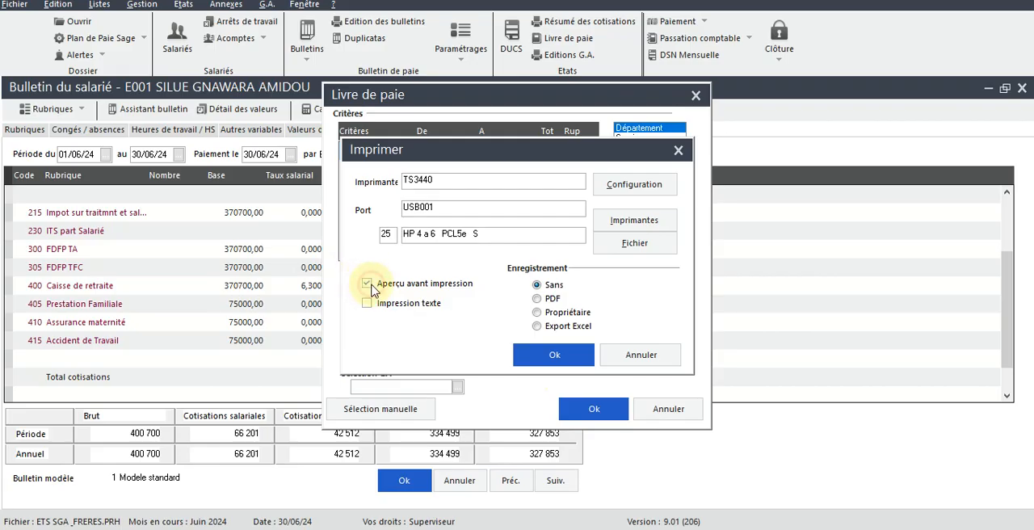
pyautogui.click(550, 356)
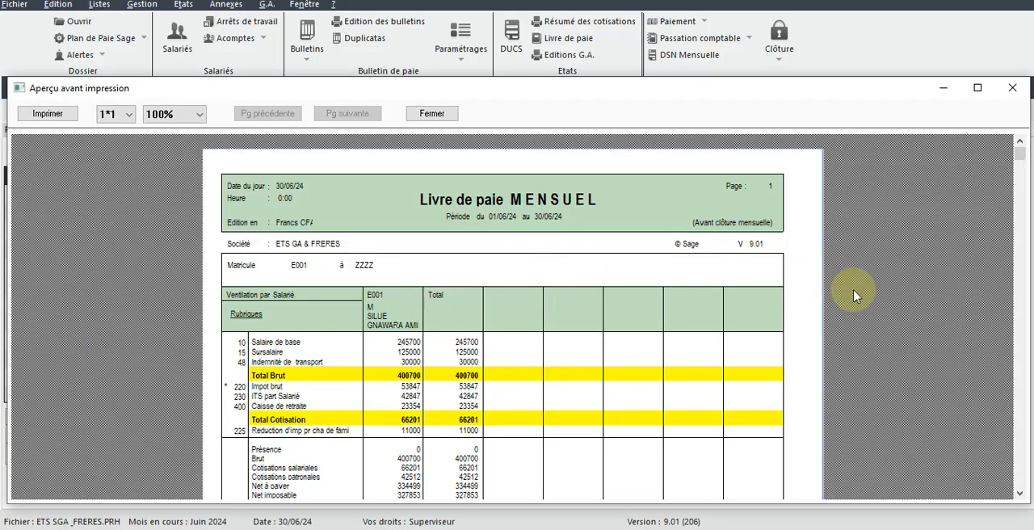
# Step: Close the payroll book preview and its criteria dialog, and close the employee's payslip window
pyautogui.moveTo(1019, 156); pyautogui.dragTo(1019, 101)
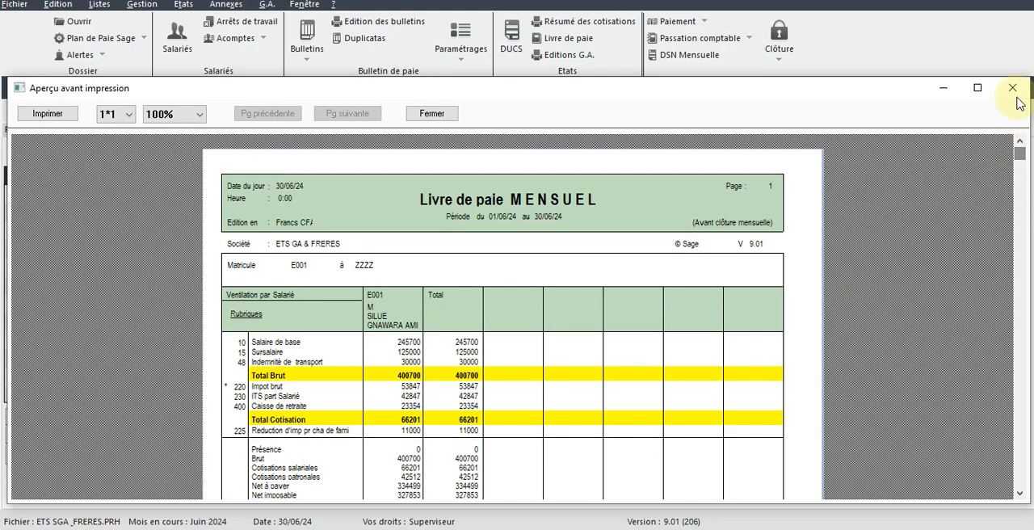
pyautogui.click(1013, 89)
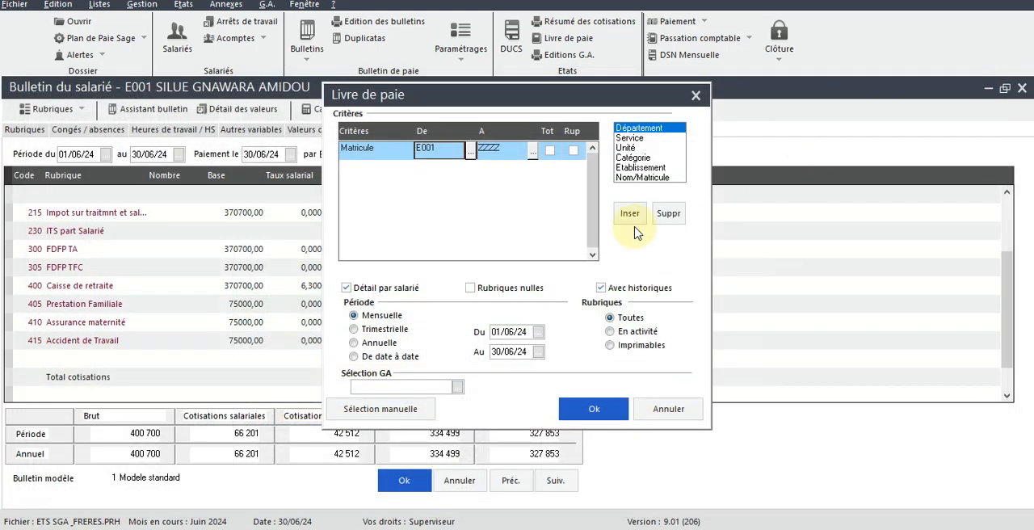
pyautogui.click(697, 96)
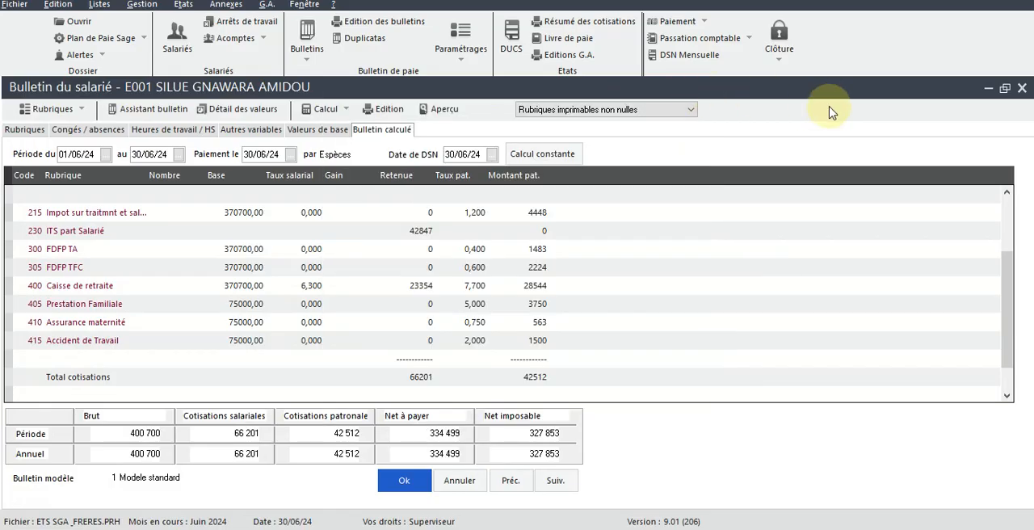
pyautogui.click(1023, 89)
pyautogui.click(538, 334)
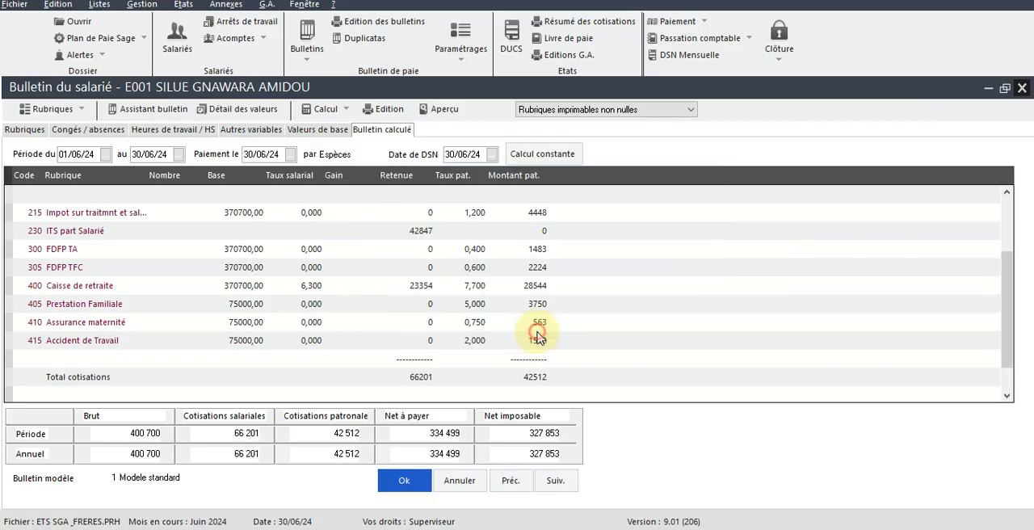